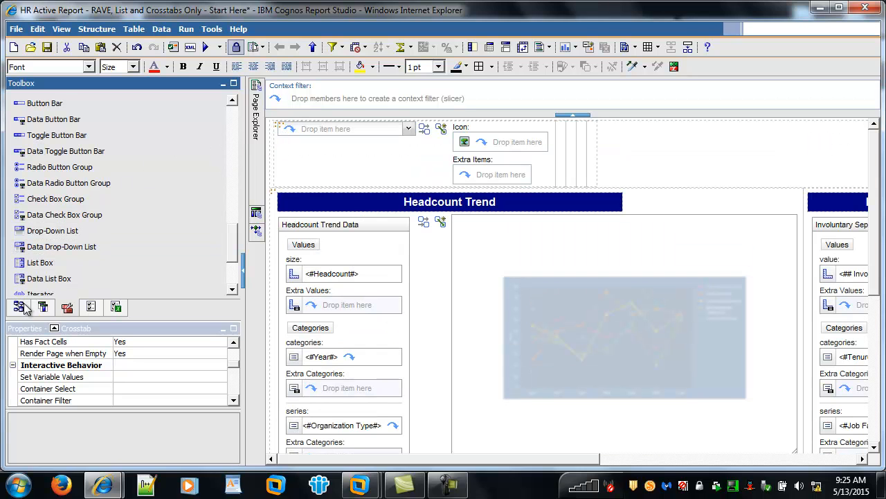
# Insert the Organization Type level from the Organization by Type hierarchy into the empty data drop-down list above the Headcount Trend chart.
pyautogui.click(18, 307)
pyautogui.click(56, 218)
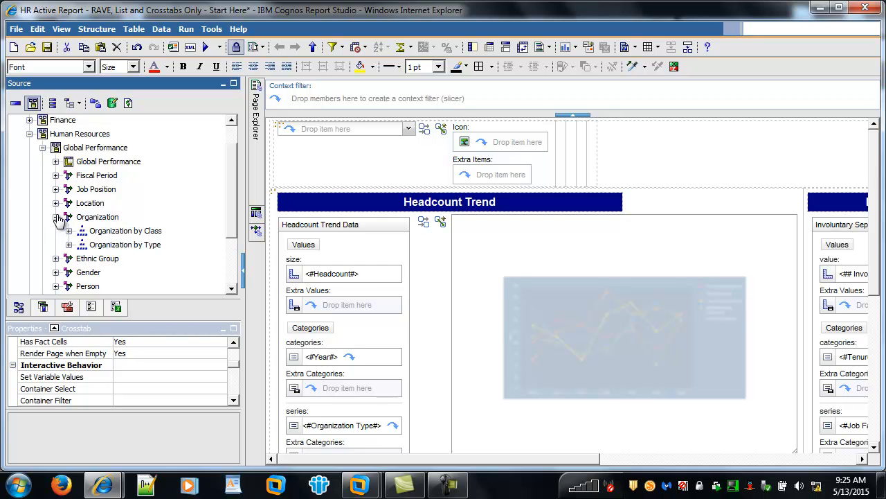
pyautogui.click(69, 245)
pyautogui.moveTo(123, 260); pyautogui.dragTo(320, 135)
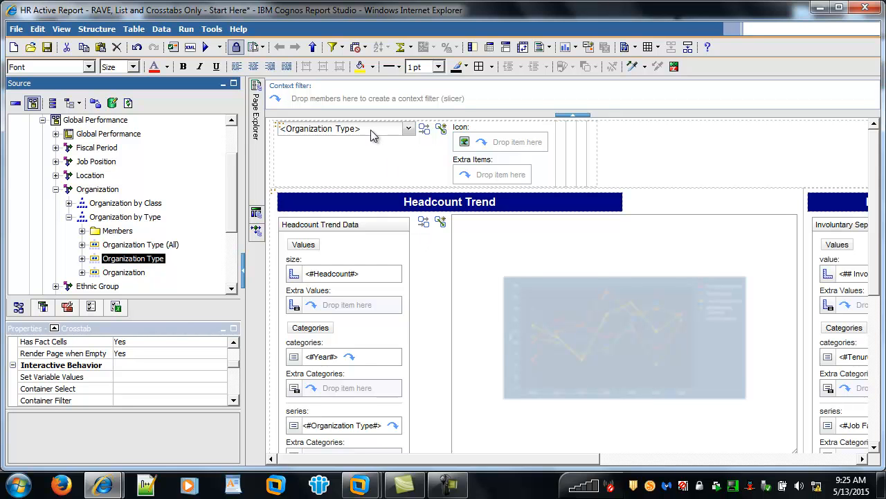
pyautogui.click(359, 229)
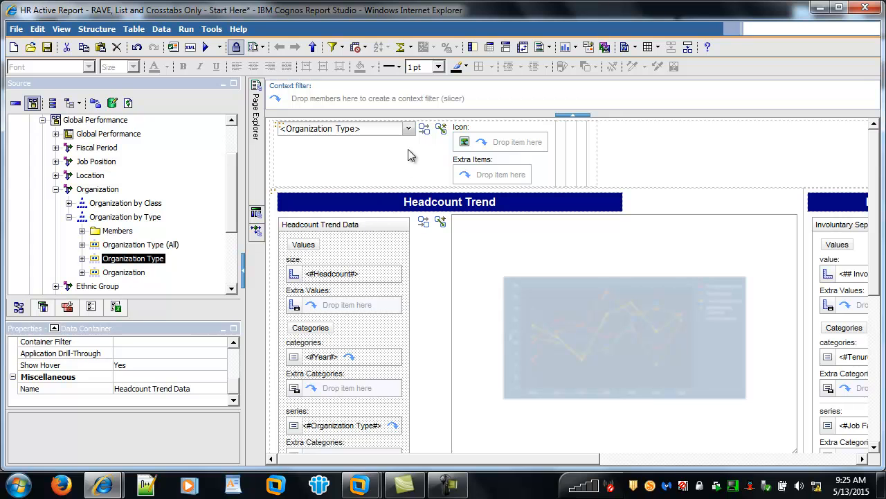
pyautogui.click(424, 131)
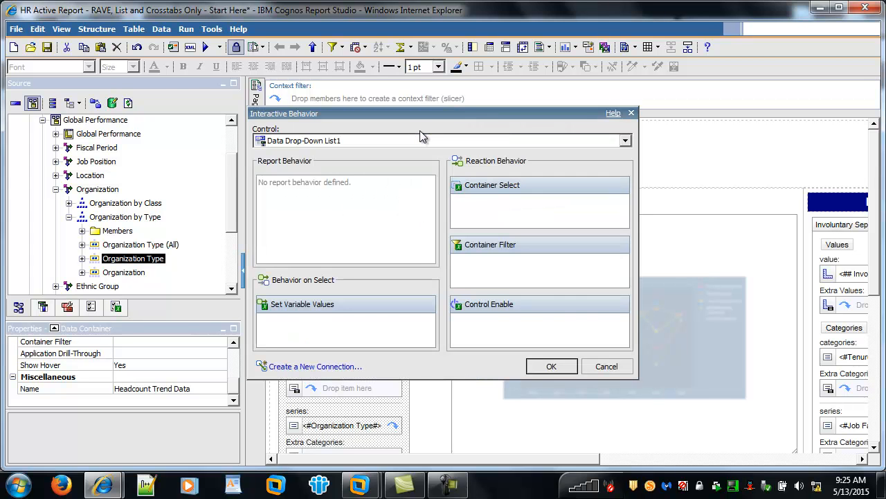
pyautogui.click(606, 365)
# Rename the Organization Type drop-down list as "Data Drop-Down Org Type Prompt".
pyautogui.click(392, 173)
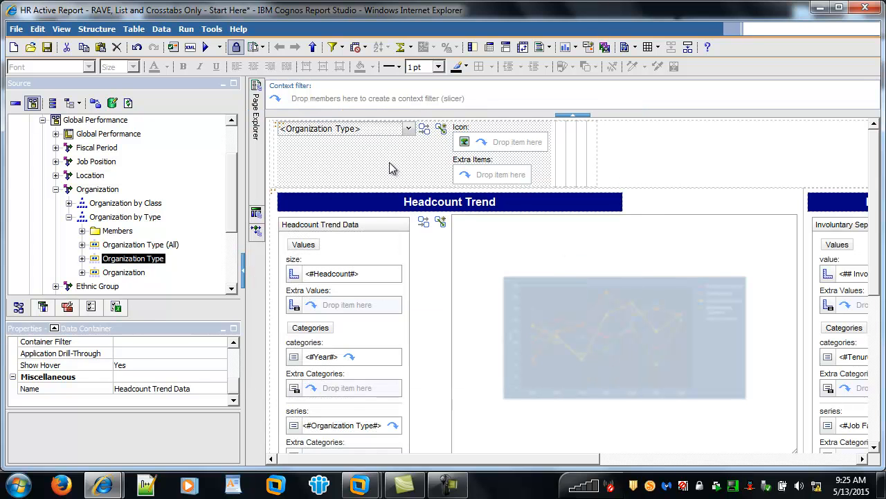
pyautogui.moveTo(234, 371); pyautogui.dragTo(239, 399)
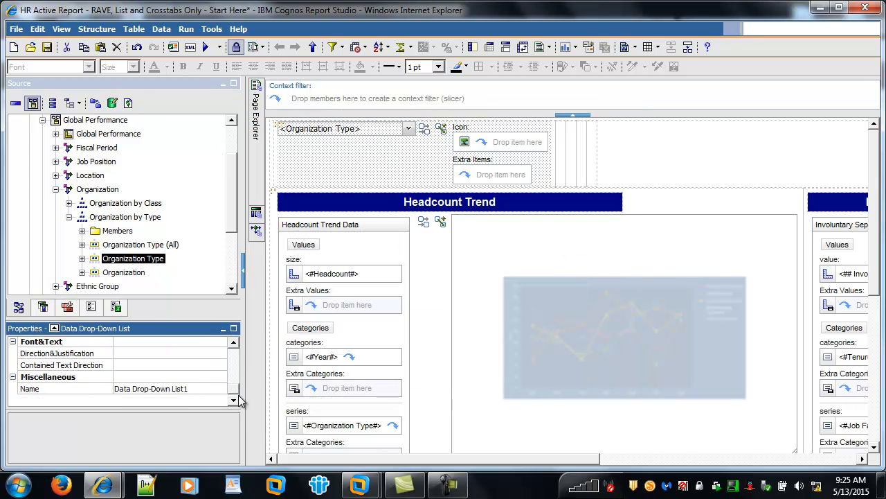
pyautogui.click(214, 388)
pyautogui.press('BackSpace')
pyautogui.press('BackSpace')
pyautogui.press('BackSpace')
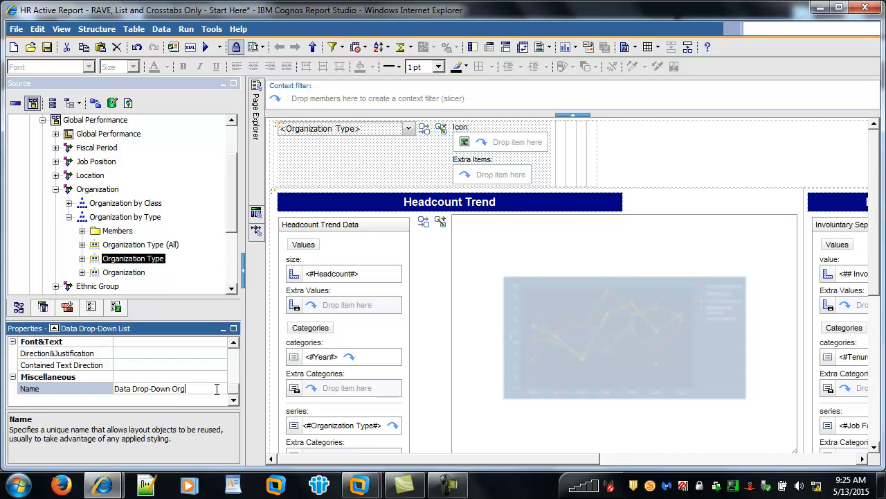
pyautogui.write('Org Type Prompt')
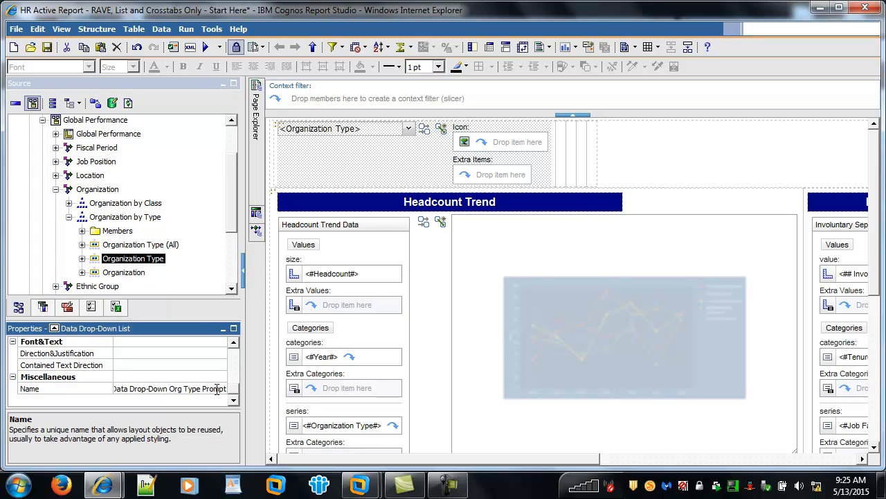
pyautogui.click(348, 170)
# Connect the Org Type prompt to Headcount Trend Data with Filter behavior on Organization Type, making the new Organization Type variable public.
pyautogui.click(424, 129)
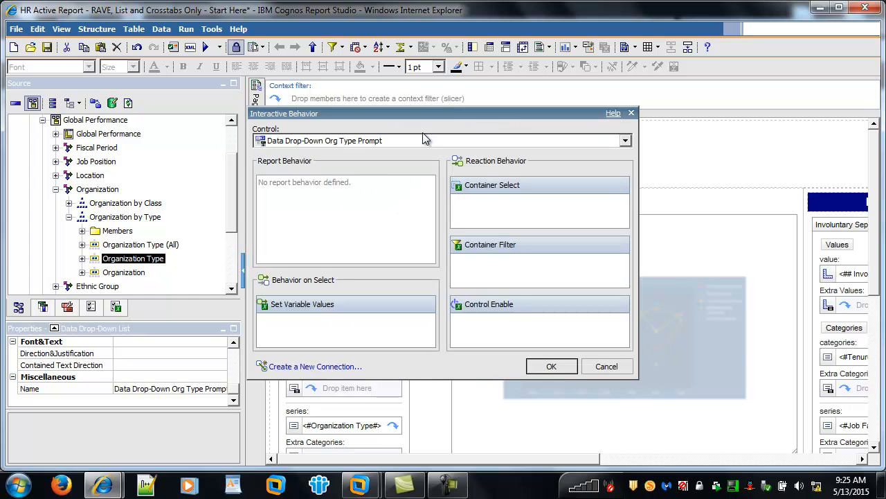
pyautogui.click(307, 367)
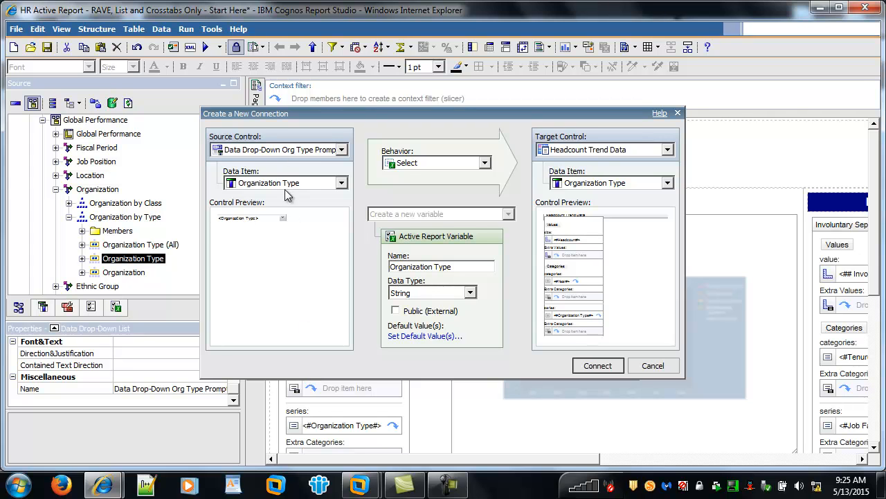
pyautogui.click(404, 165)
pyautogui.click(406, 176)
pyautogui.click(575, 150)
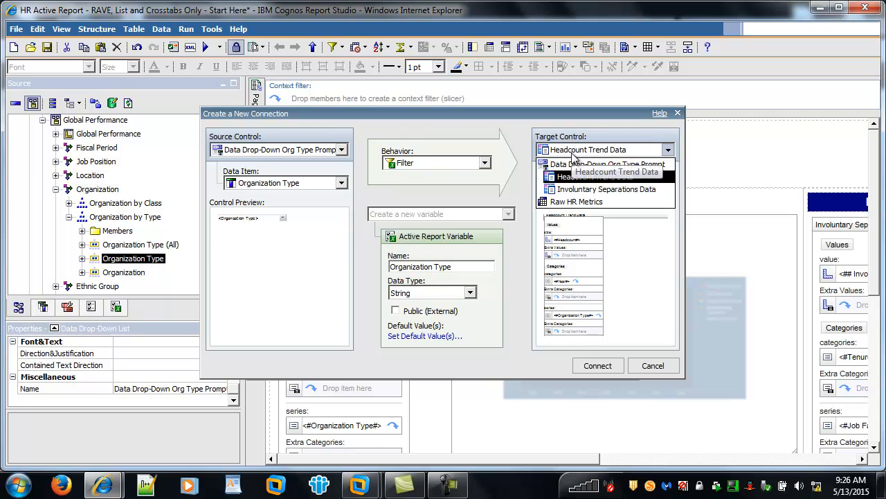
pyautogui.click(620, 179)
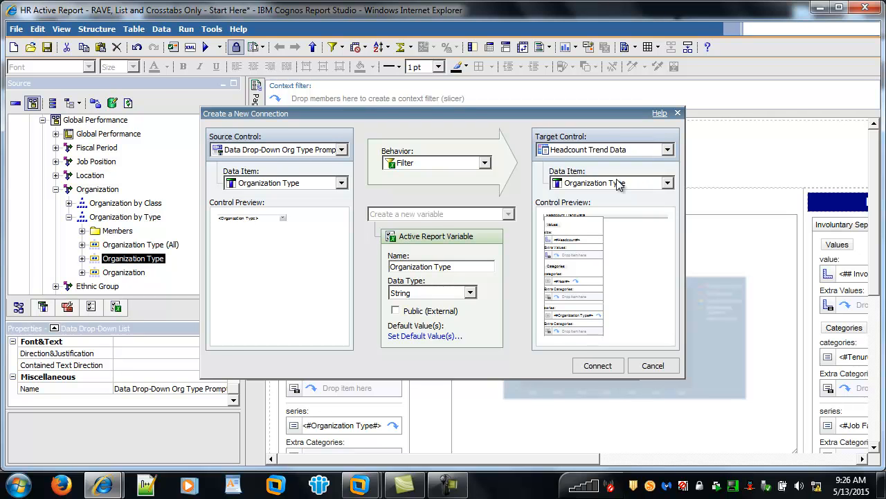
pyautogui.click(396, 310)
pyautogui.click(594, 366)
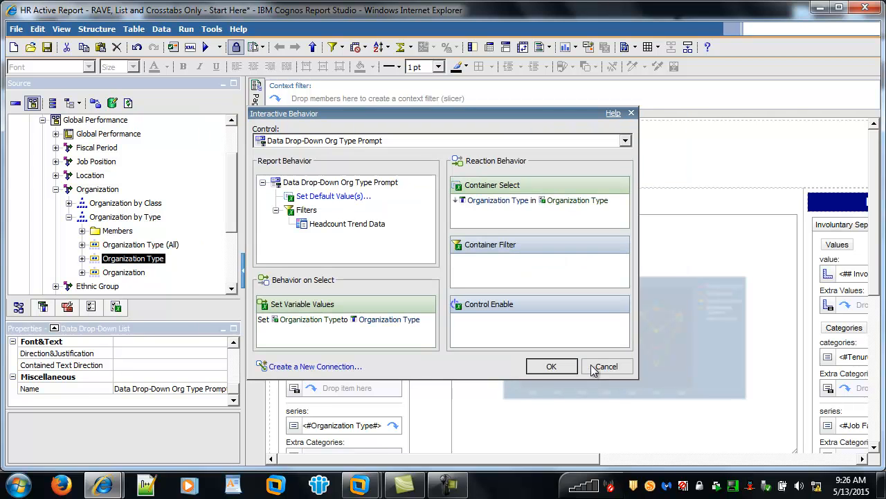
pyautogui.click(549, 367)
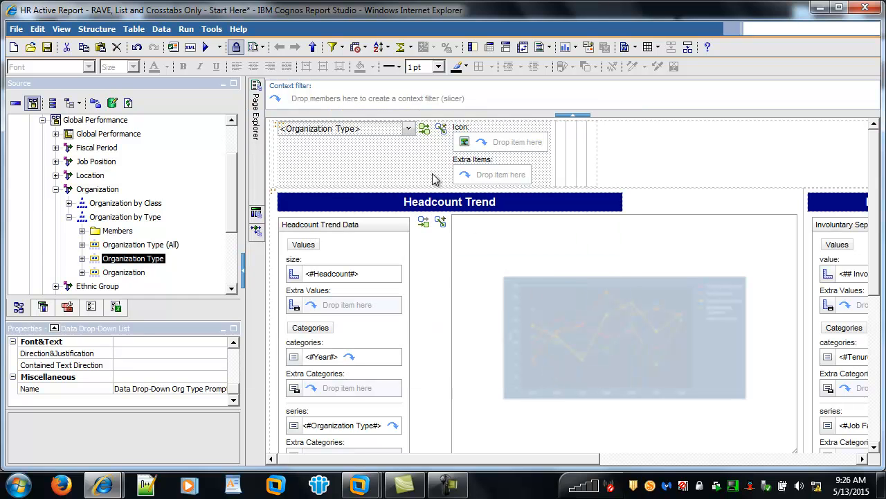
# Examine which controls set, select by and filter by the Organization Type active report variable.
pyautogui.moveTo(425, 136)
pyautogui.moveTo(421, 229)
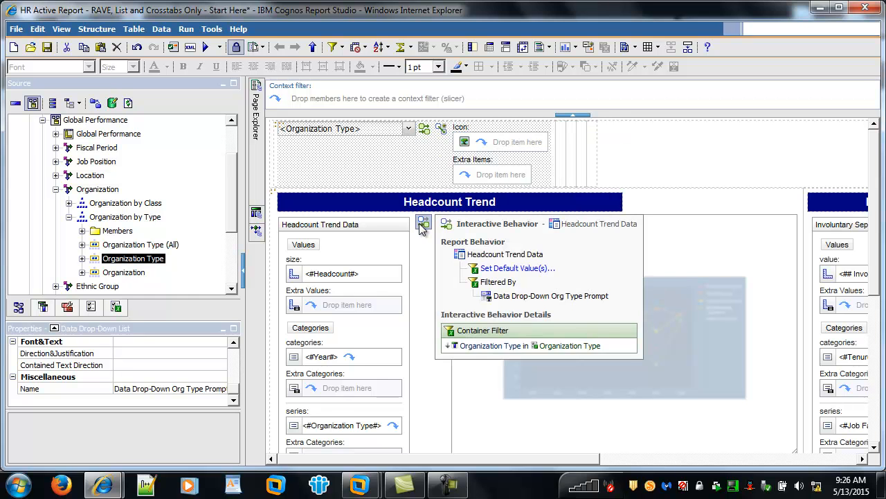
pyautogui.click(117, 307)
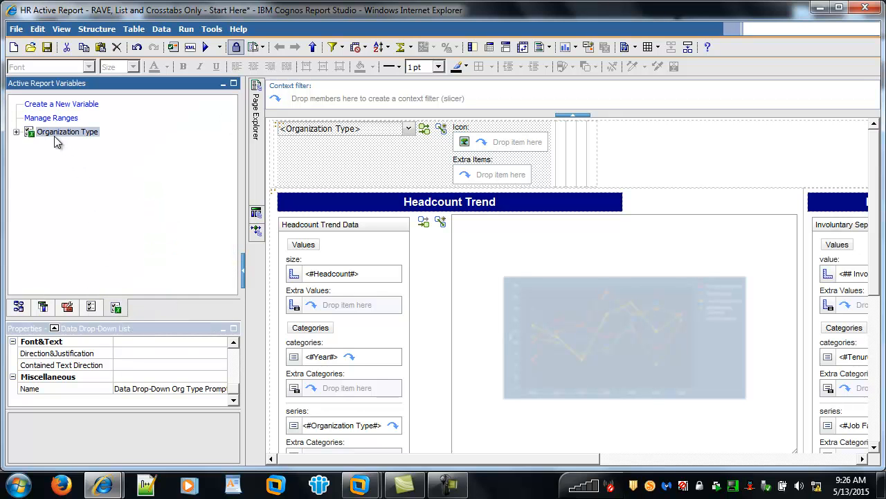
pyautogui.click(16, 131)
pyautogui.click(29, 160)
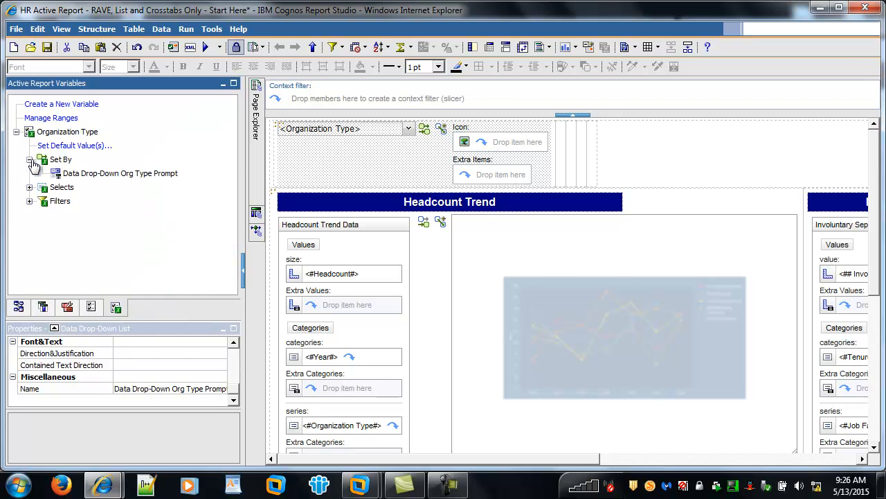
pyautogui.click(29, 202)
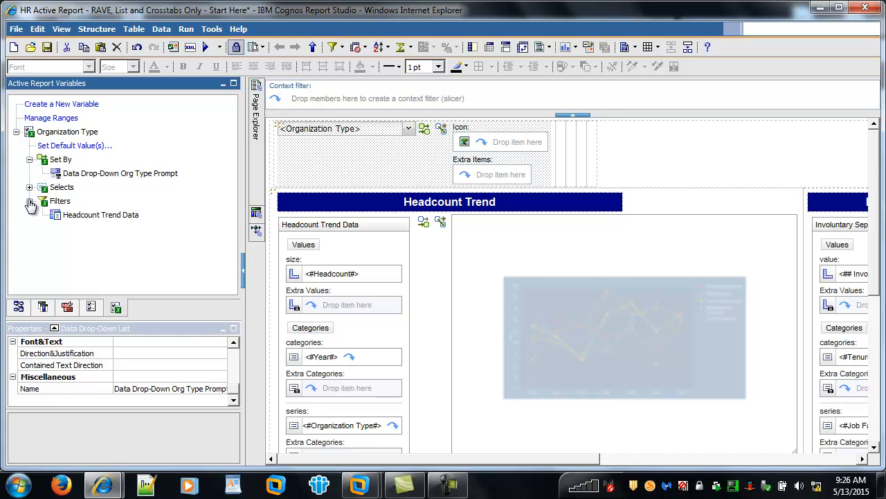
pyautogui.click(29, 188)
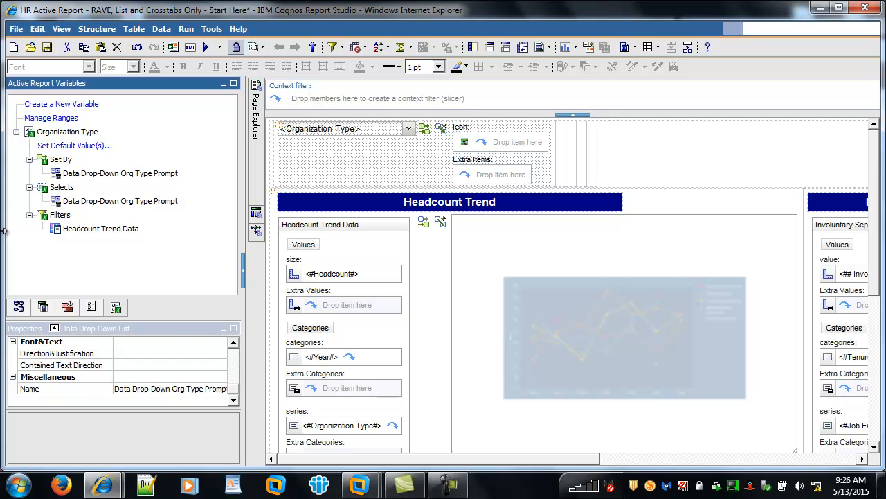
# Examine the filter relationships of the Org Type prompt, the Headcount Trend line chart and the heat map among the active report controls.
pyautogui.click(91, 309)
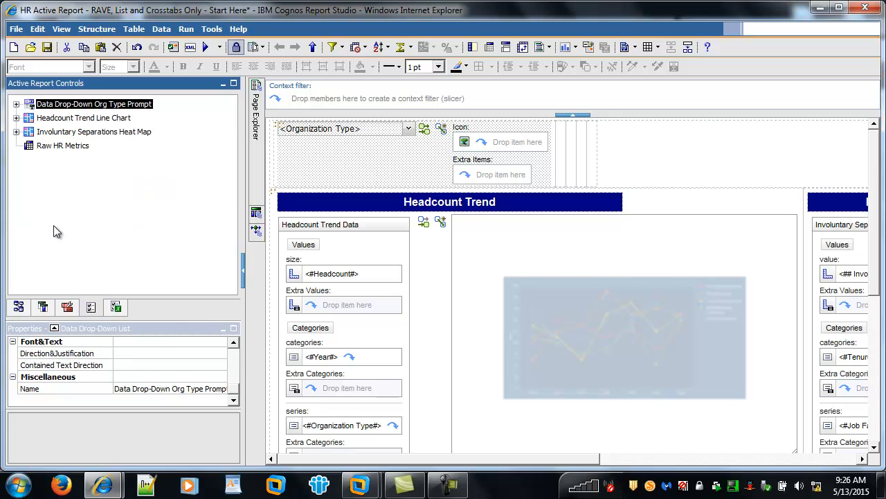
pyautogui.click(16, 104)
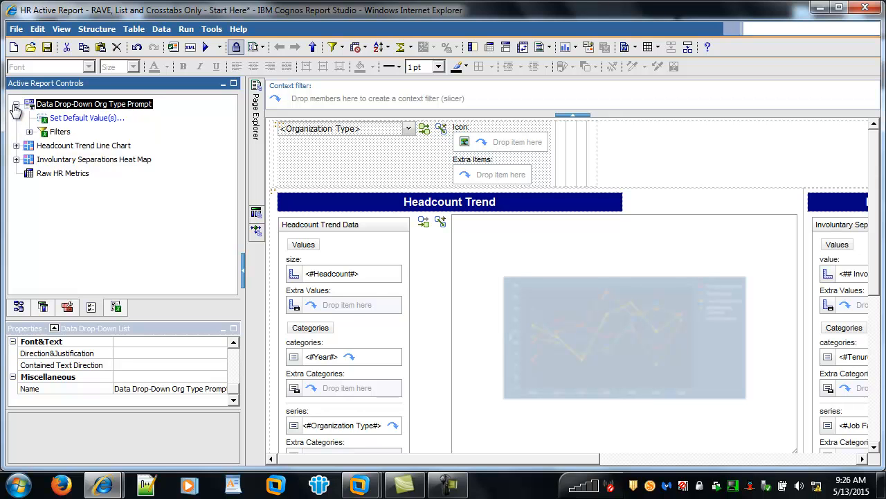
pyautogui.click(29, 132)
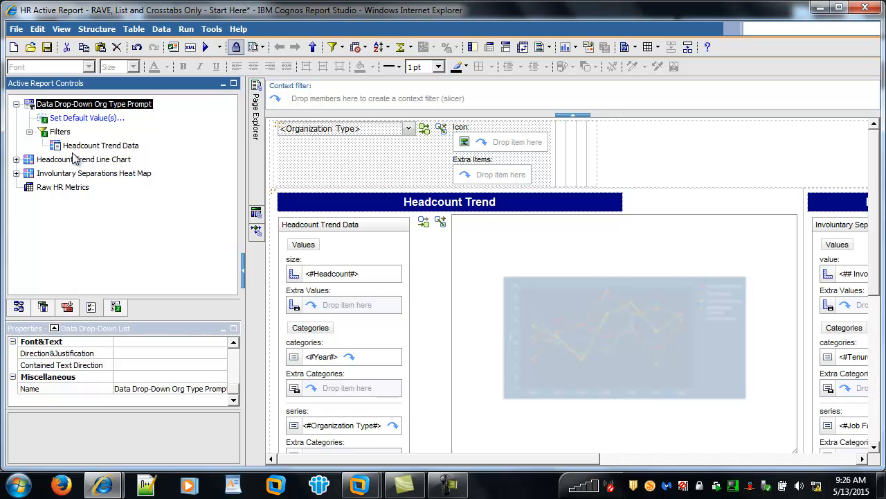
pyautogui.click(16, 160)
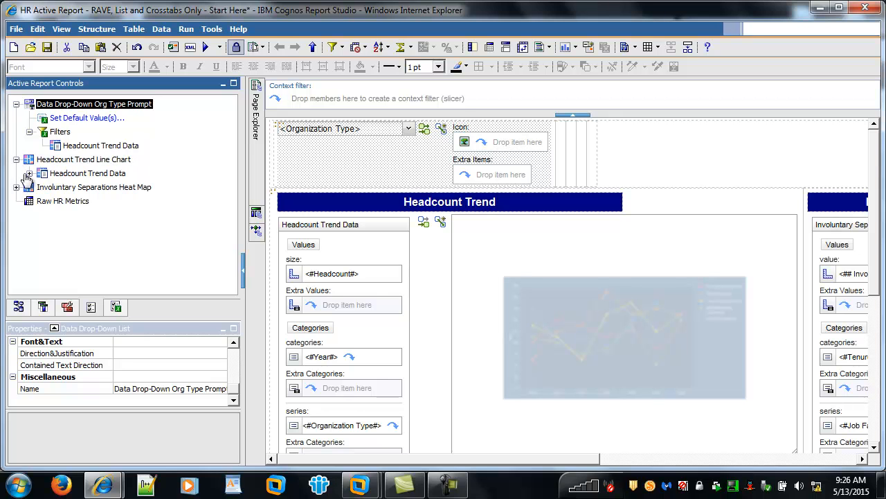
pyautogui.click(30, 173)
pyautogui.click(43, 201)
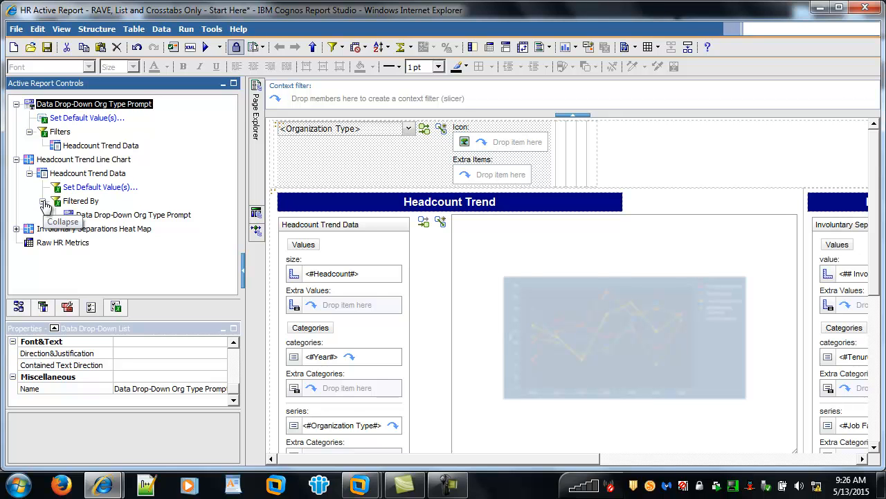
pyautogui.click(16, 228)
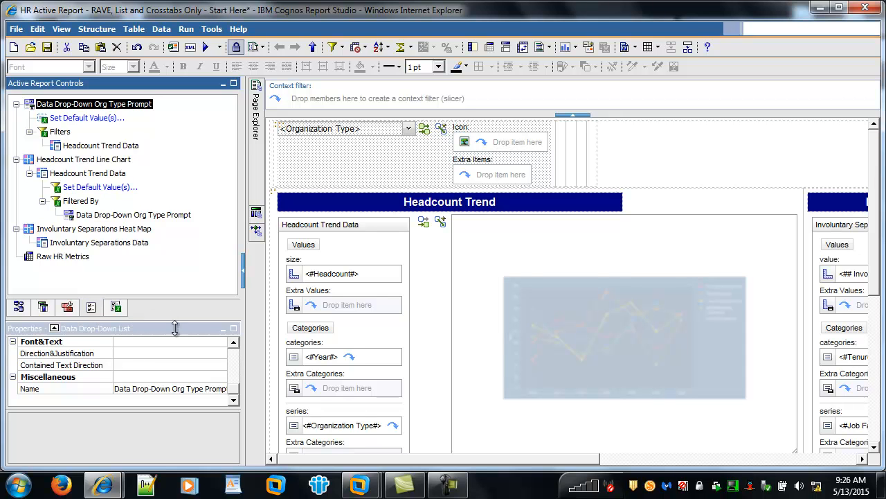
# Run the report, test the prompt with Business Group, Department and Division, and close the output window.
pyautogui.click(205, 47)
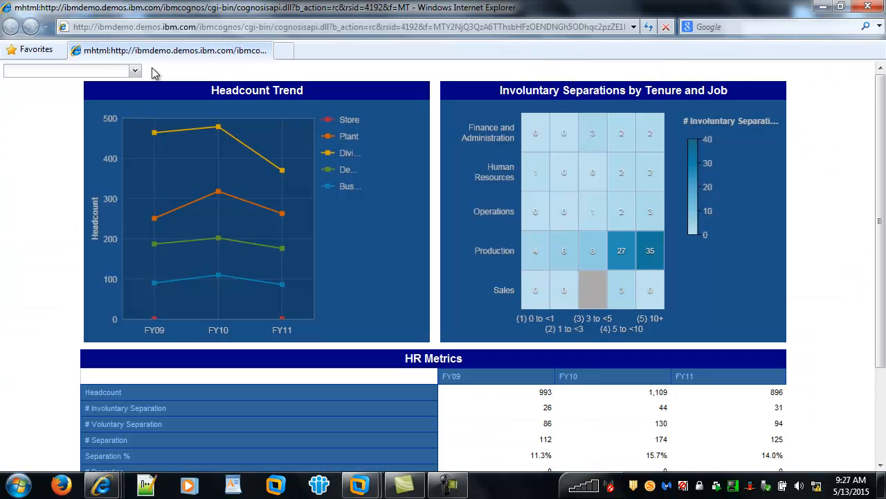
pyautogui.click(136, 70)
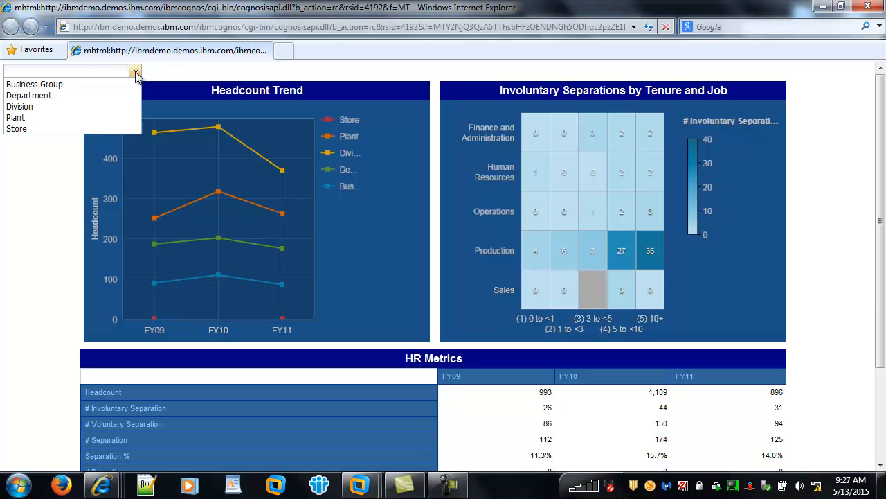
pyautogui.click(118, 84)
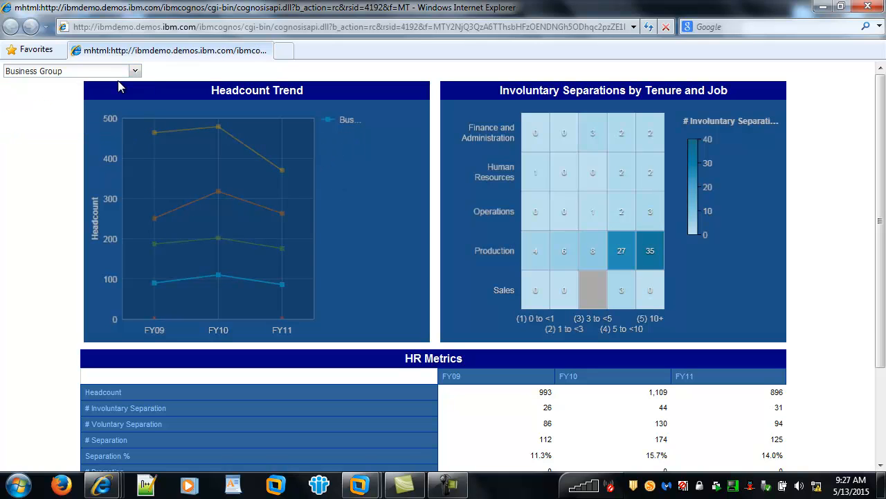
pyautogui.click(135, 71)
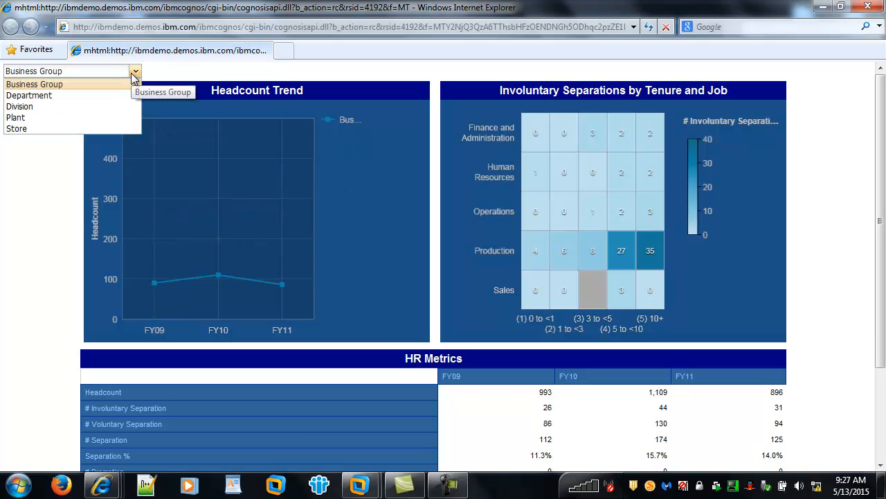
pyautogui.click(115, 94)
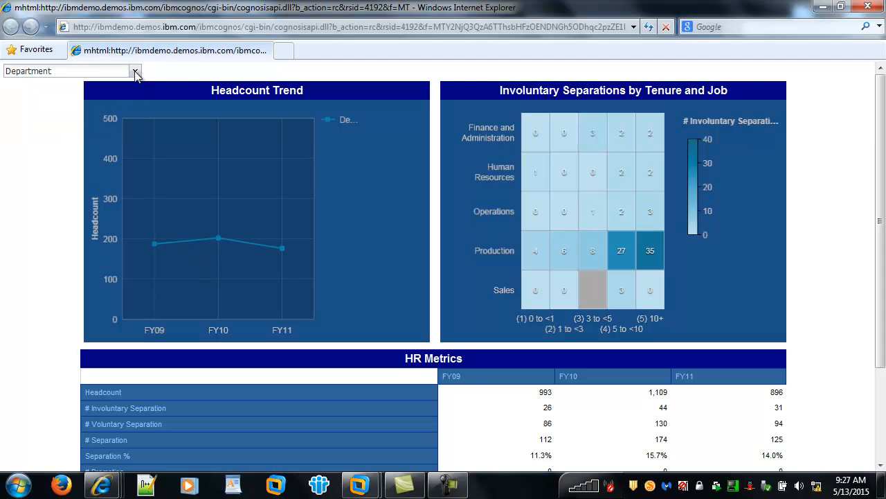
pyautogui.click(136, 72)
pyautogui.click(110, 104)
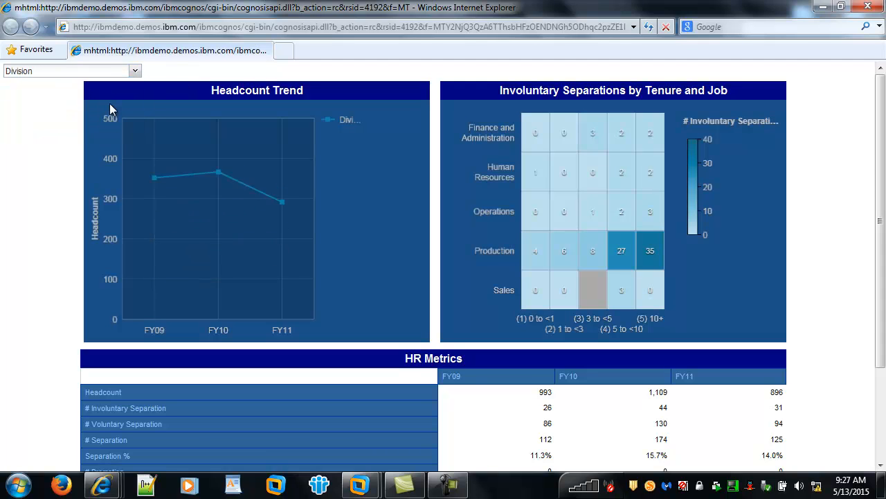
pyautogui.click(135, 72)
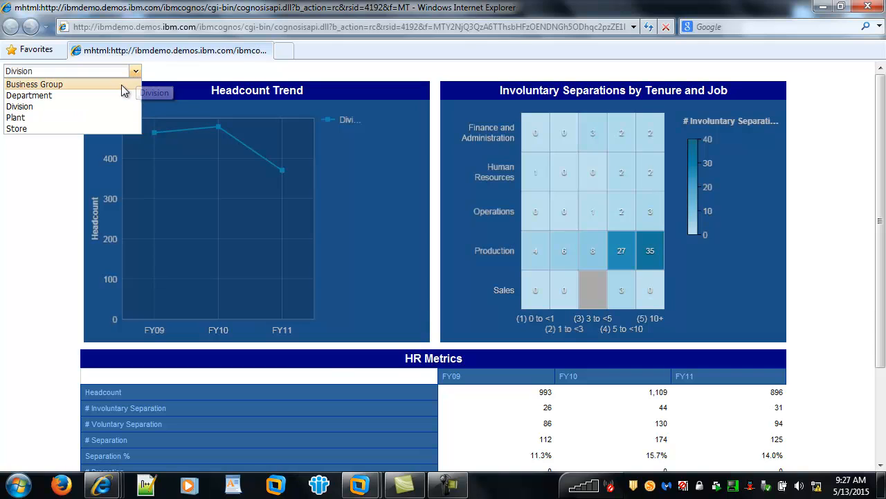
pyautogui.click(867, 6)
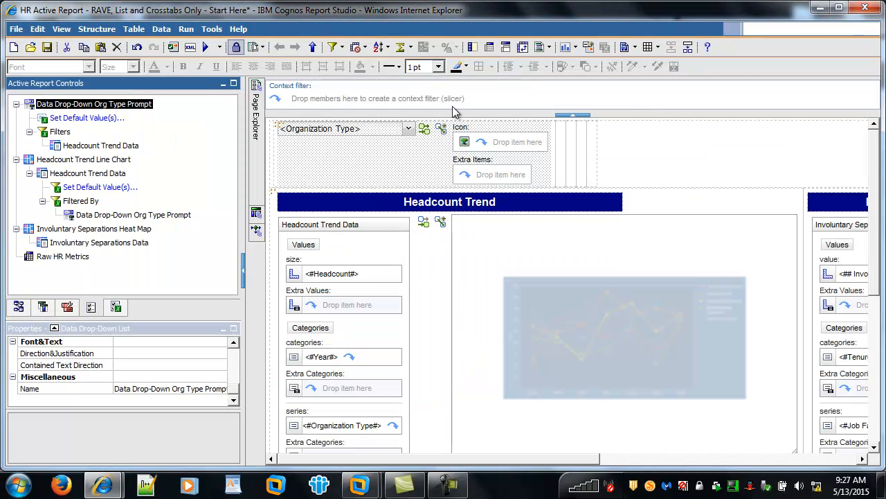
# Set the No Value List Item property of the Org Type drop-down list to Show.
pyautogui.click(233, 328)
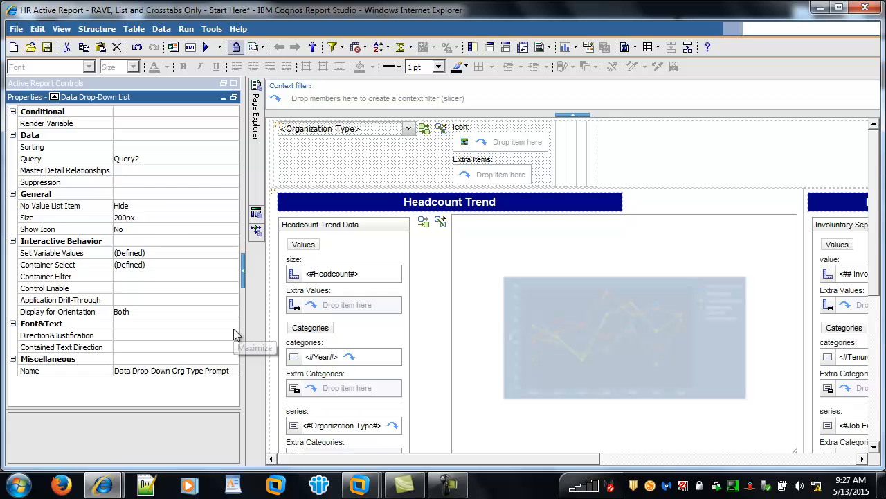
pyautogui.click(78, 205)
pyautogui.click(232, 205)
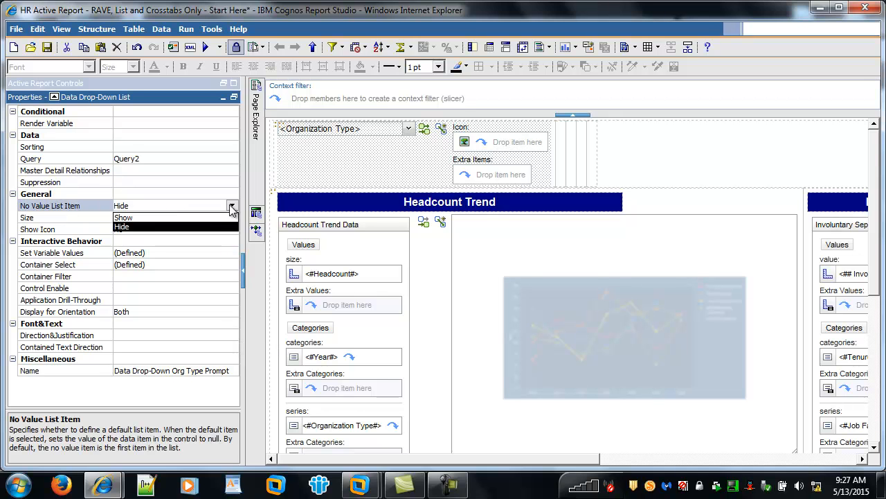
pyautogui.click(216, 218)
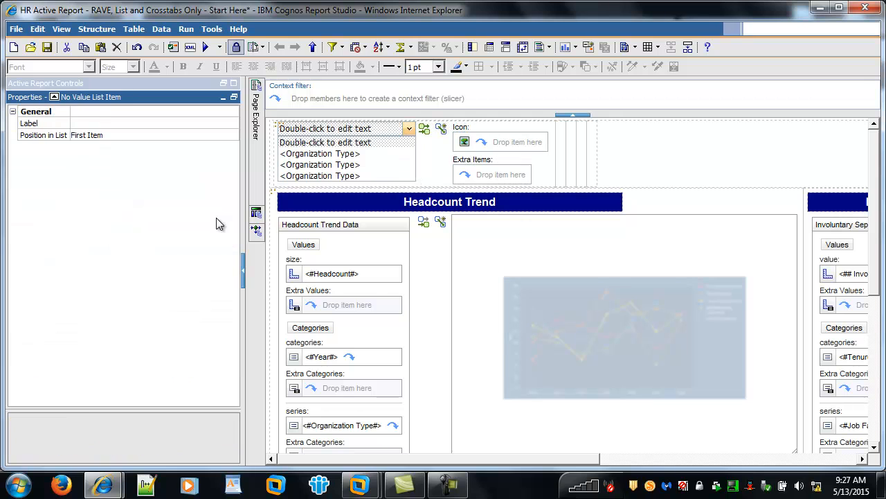
# Label the no-value item of the Org Type drop-down list as All Org Types.
pyautogui.doubleClick(310, 128)
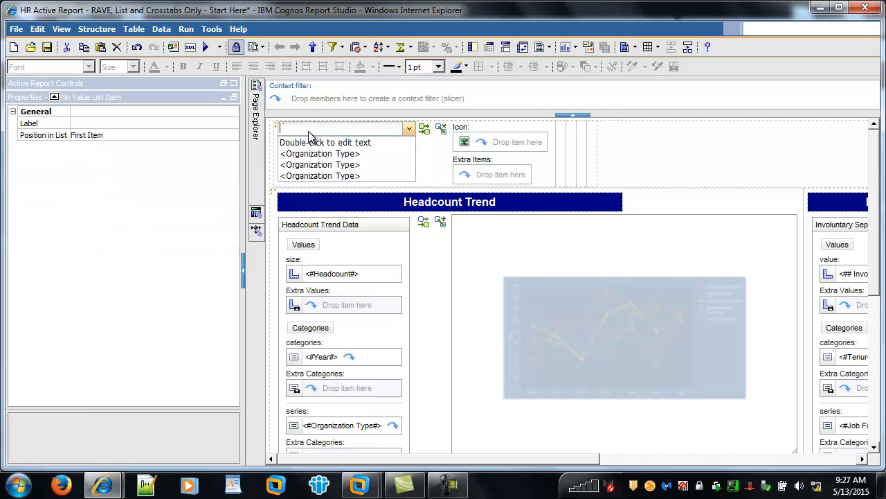
pyautogui.write('All Org Types')
pyautogui.press('Return')
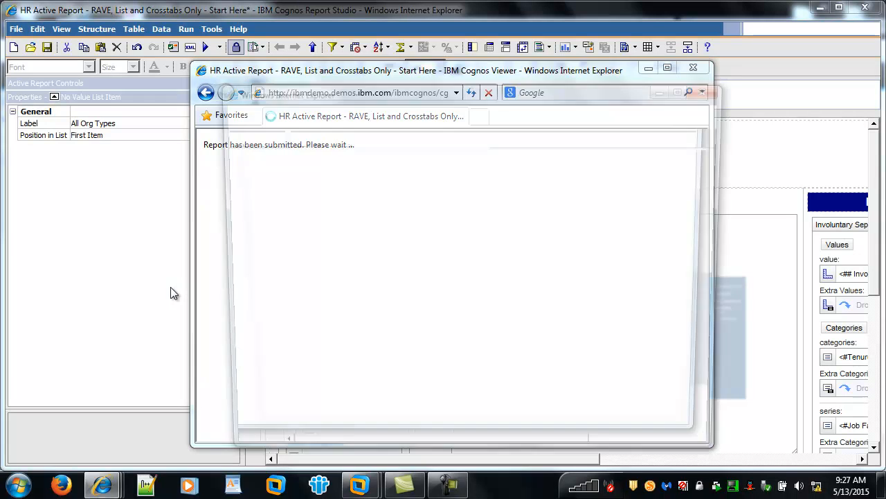
# Run the report, test the prompt with Business Group and All Org Types, and close the output window.
pyautogui.click(688, 94)
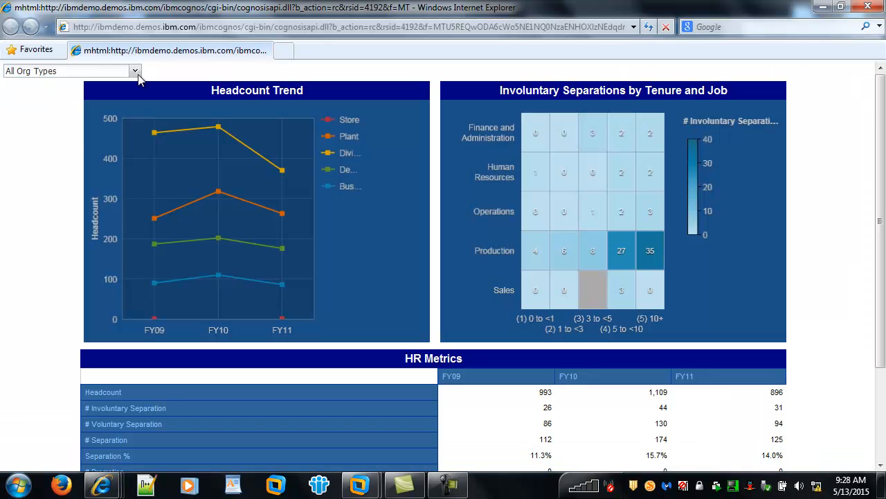
pyautogui.click(133, 71)
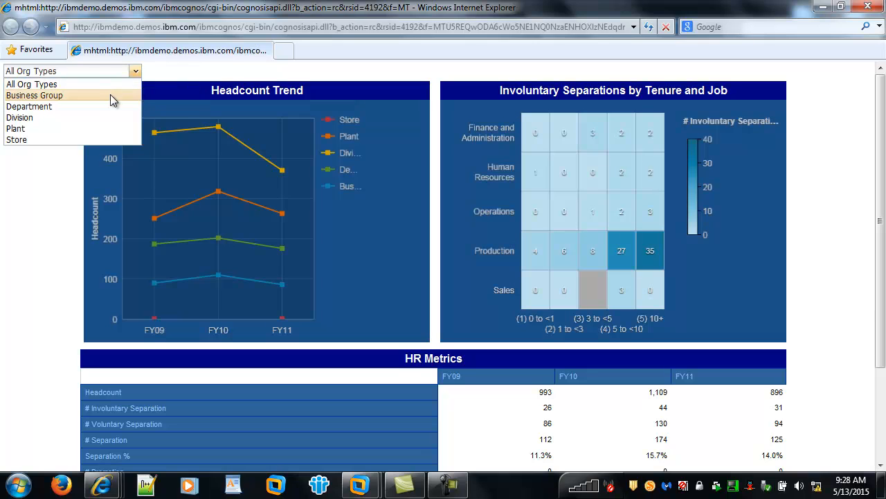
pyautogui.click(110, 94)
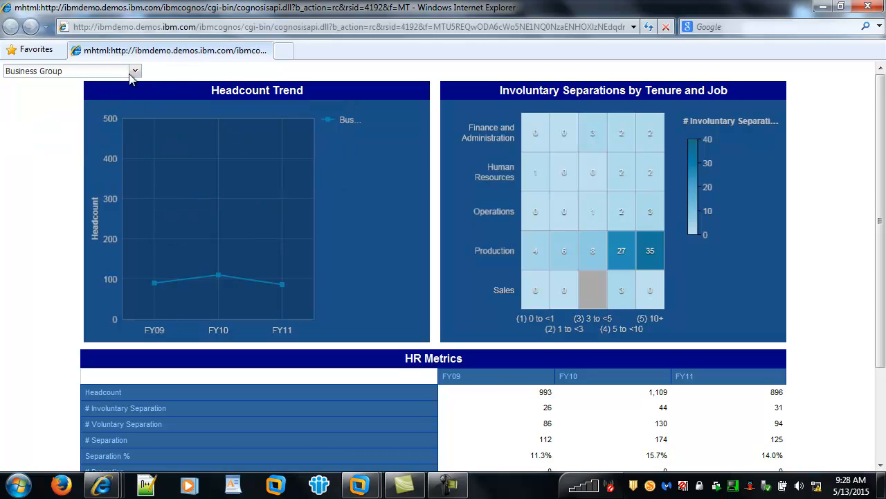
pyautogui.click(134, 71)
pyautogui.click(127, 84)
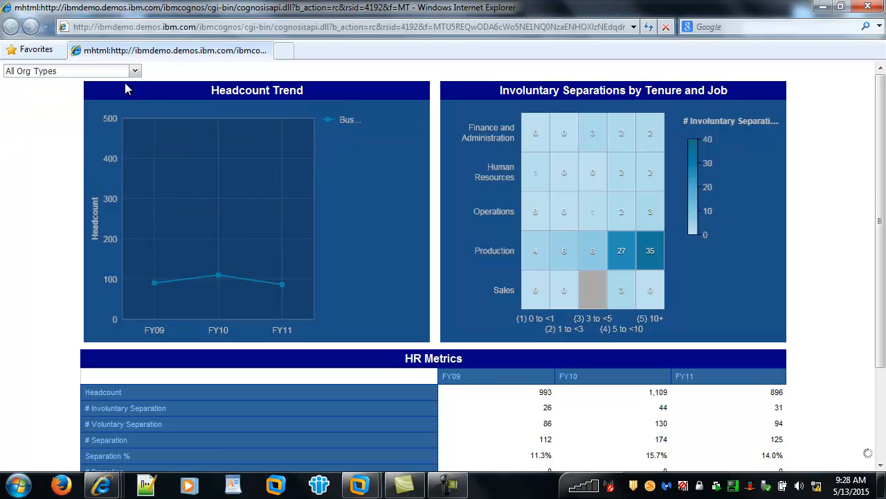
pyautogui.click(868, 7)
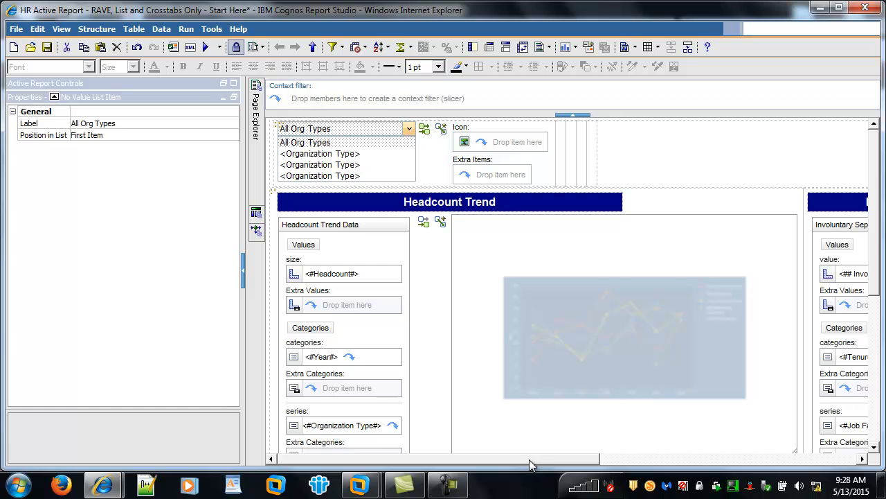
# Connect the Org Type prompt to Involuntary Separations Data with Filter behavior, reusing the Organization Type variable and copying the data item from the source.
pyautogui.click(424, 129)
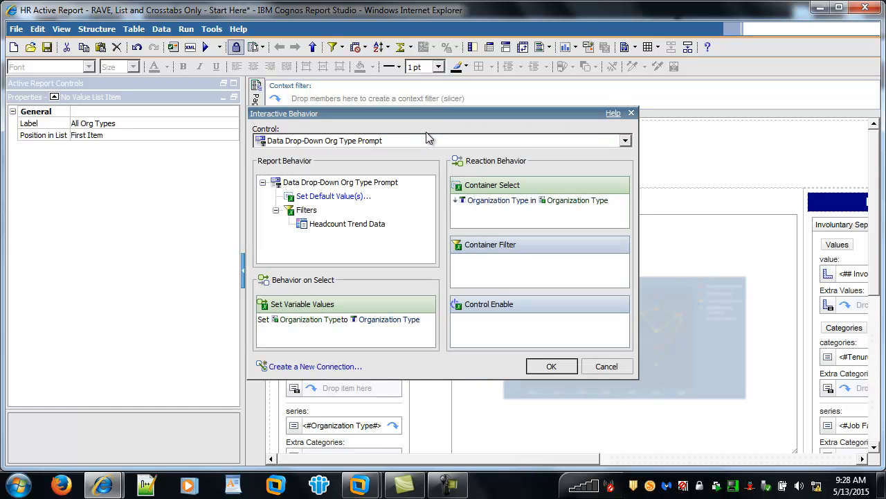
pyautogui.click(331, 368)
pyautogui.click(485, 163)
pyautogui.click(474, 177)
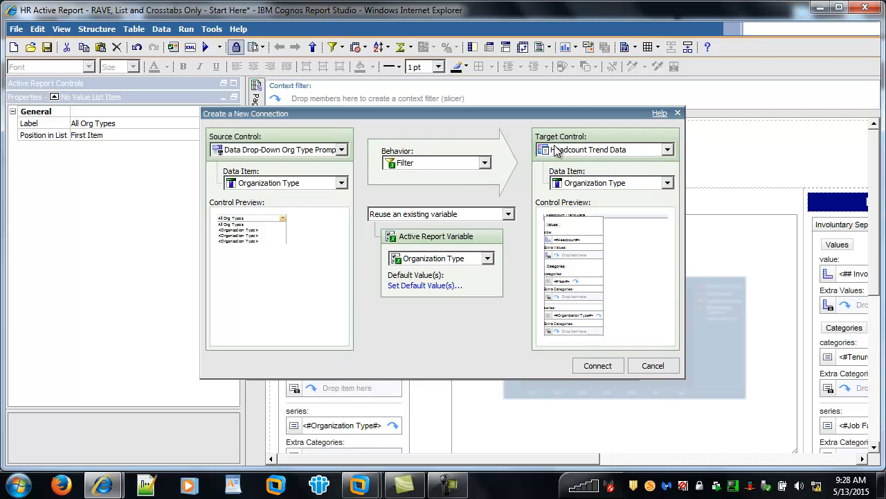
pyautogui.click(556, 151)
pyautogui.click(575, 190)
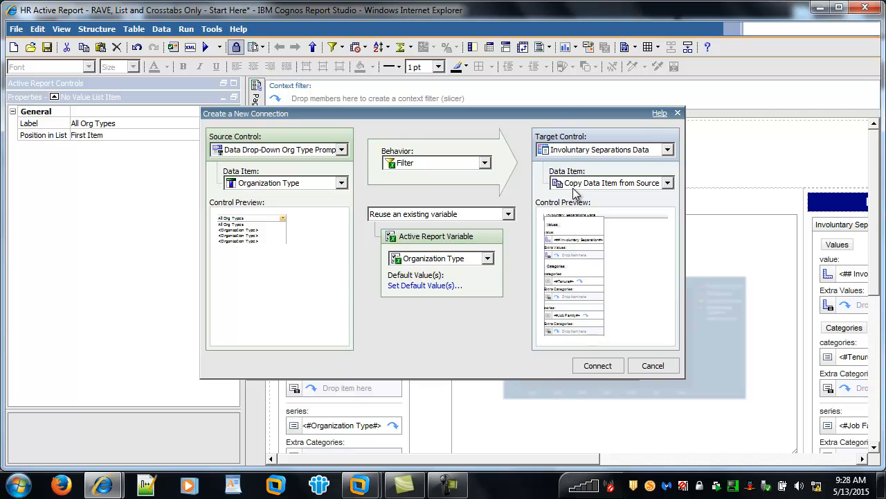
pyautogui.click(597, 366)
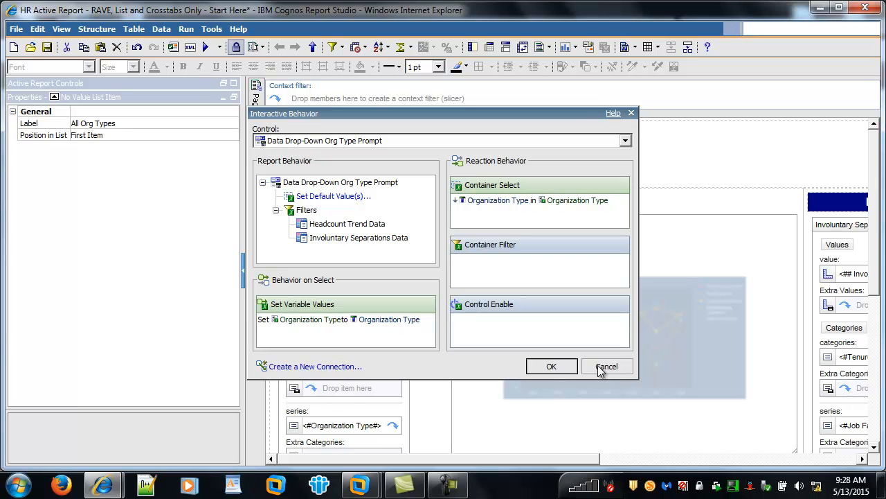
pyautogui.click(557, 365)
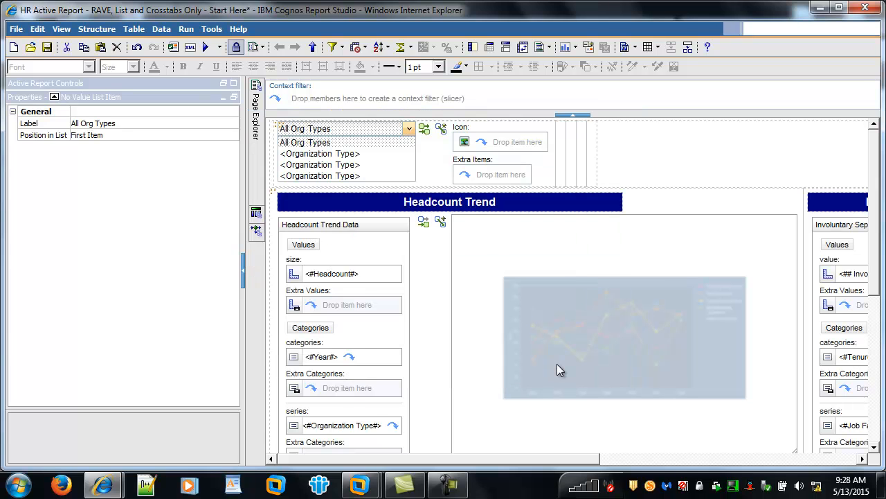
pyautogui.moveTo(513, 460); pyautogui.dragTo(716, 459)
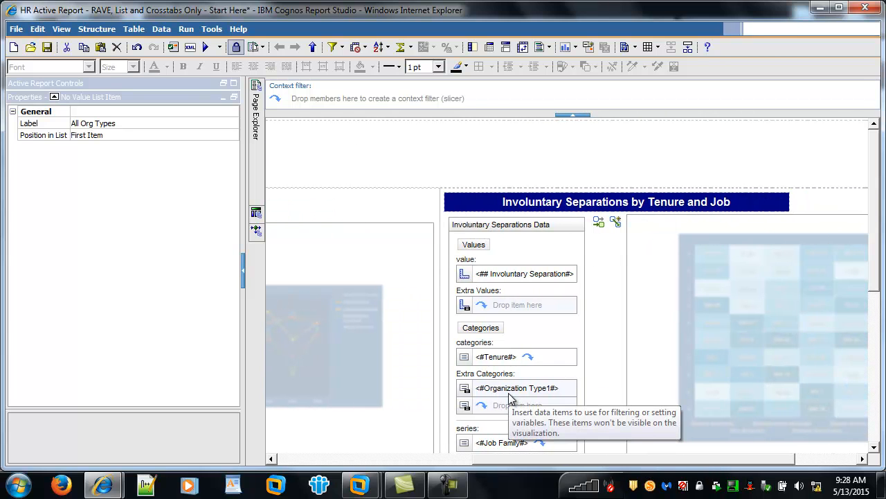
pyautogui.moveTo(534, 459); pyautogui.dragTo(270, 440)
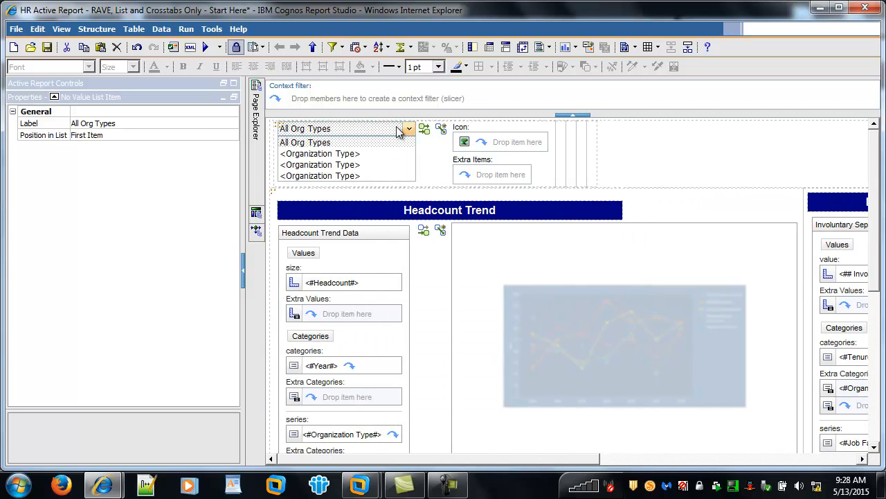
pyautogui.click(424, 131)
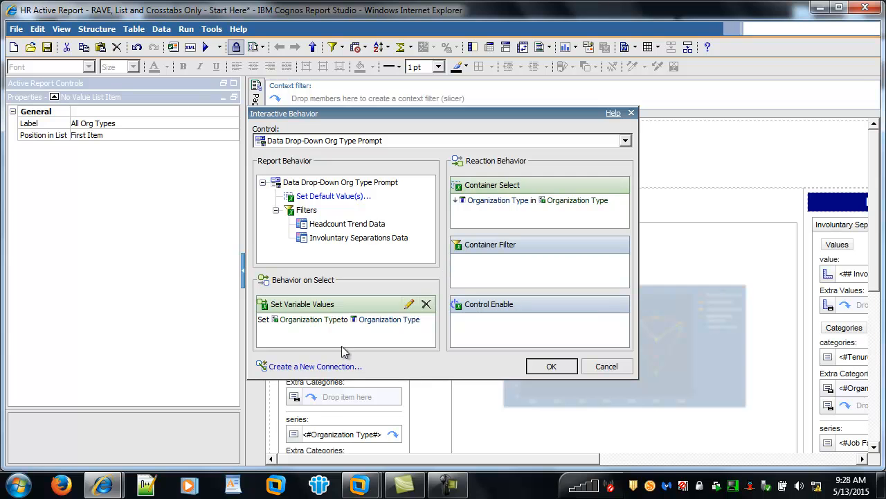
pyautogui.click(316, 366)
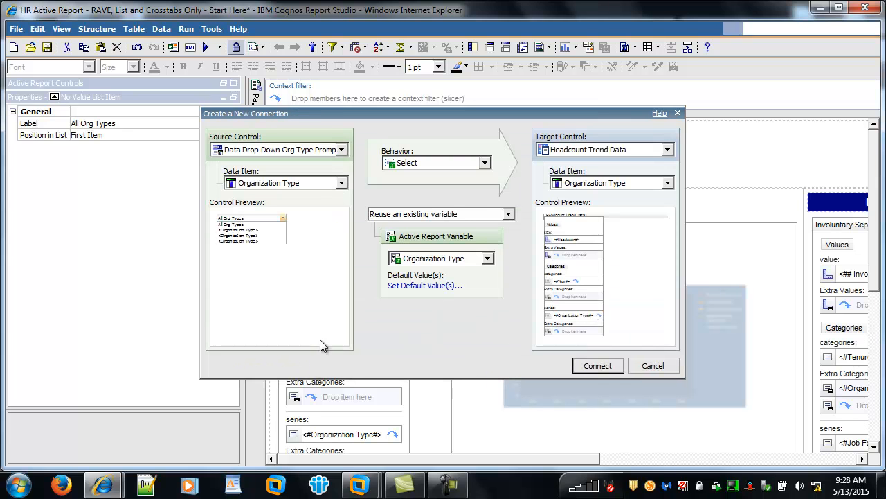
pyautogui.click(462, 167)
pyautogui.click(457, 180)
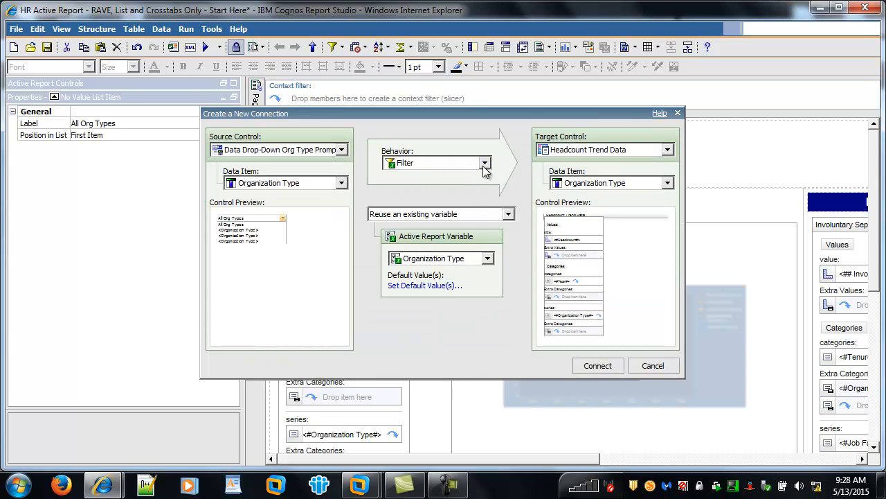
pyautogui.click(553, 155)
pyautogui.click(559, 196)
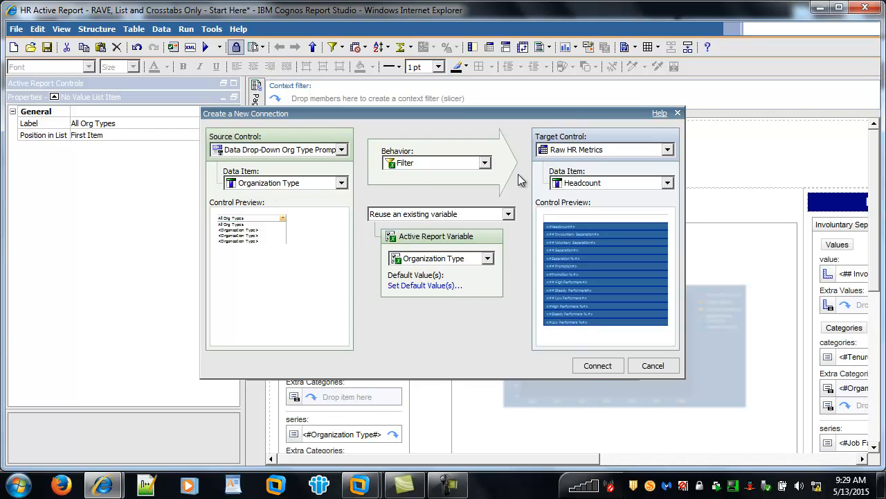
pyautogui.click(564, 186)
pyautogui.moveTo(668, 218)
pyautogui.mouseDown()
pyautogui.moveTo(679, 259)
pyautogui.moveTo(678, 205)
pyautogui.mouseUp()
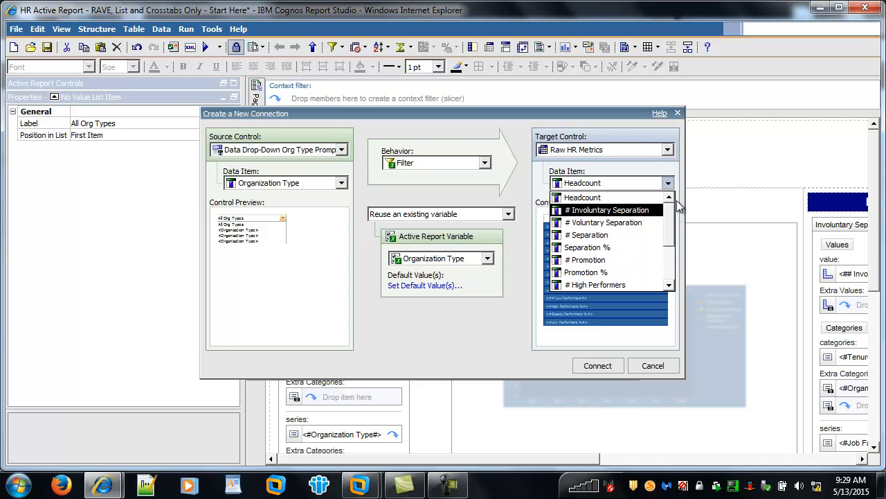
pyautogui.click(651, 363)
pyautogui.click(651, 364)
pyautogui.click(616, 367)
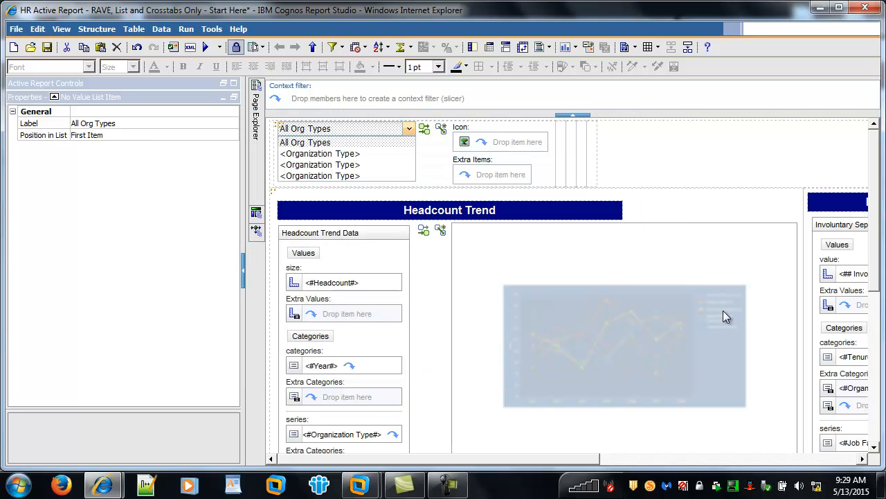
# Try to nest the Organization Type level from the Organization by Type source hierarchy under Year in the HR Metrics crosstab columns.
pyautogui.scroll(-3, 878, 217)
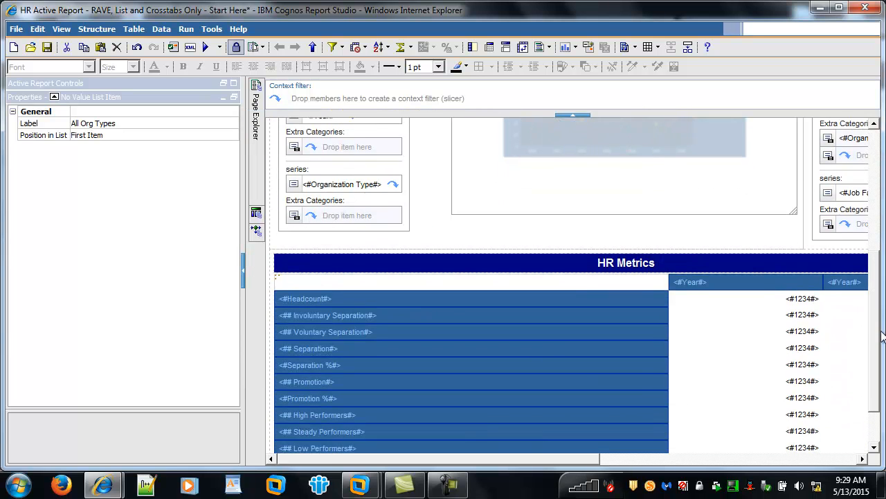
pyautogui.click(233, 84)
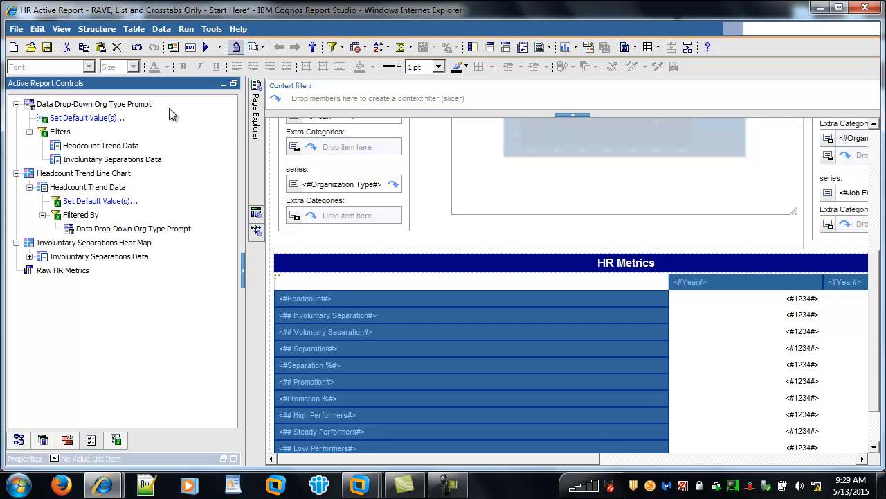
pyautogui.click(19, 442)
pyautogui.moveTo(120, 286); pyautogui.dragTo(724, 293)
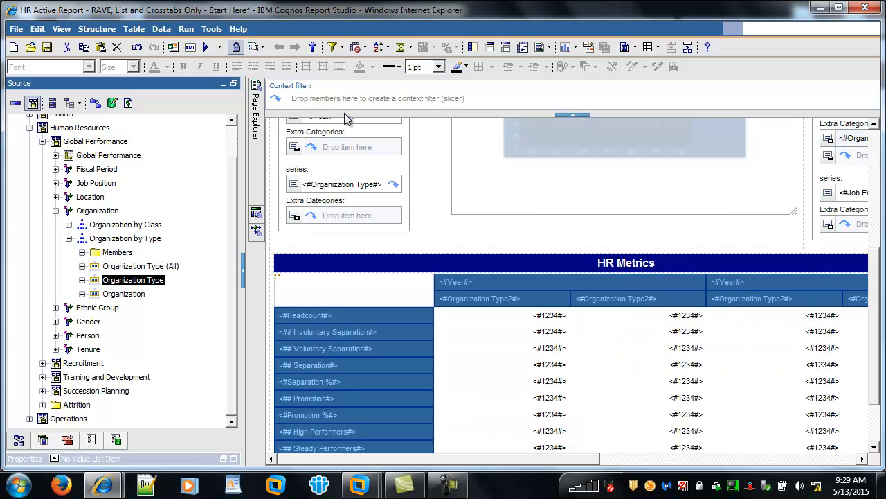
# Nest the existing Organization Type data item of Query1 under Year in the HR Metrics crosstab columns.
pyautogui.click(42, 441)
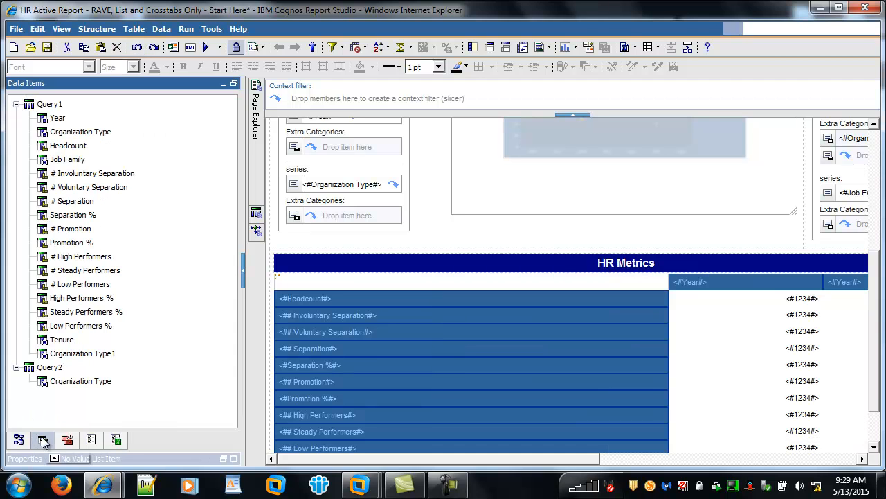
pyautogui.moveTo(80, 131); pyautogui.dragTo(717, 298)
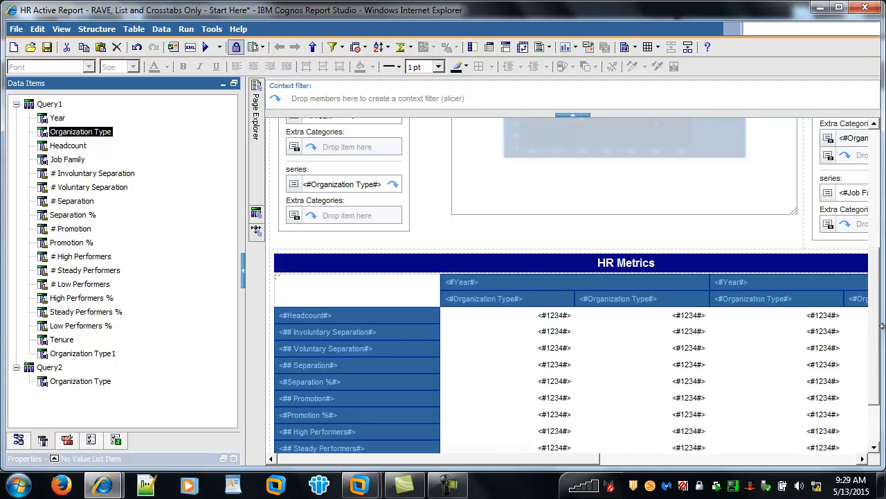
# Connect the Org Type prompt to Raw HR Metrics with Filter behavior on Organization Type, reusing the existing Organization Type variable.
pyautogui.moveTo(872, 321); pyautogui.dragTo(856, 187)
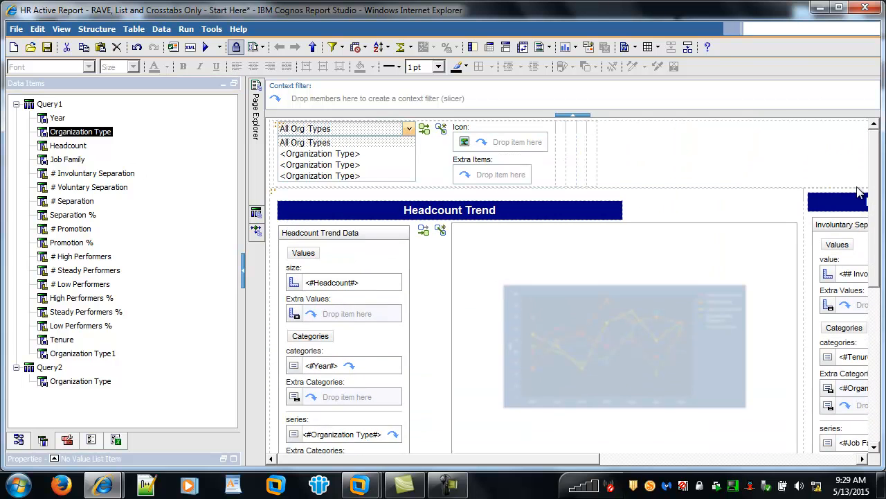
pyautogui.click(424, 129)
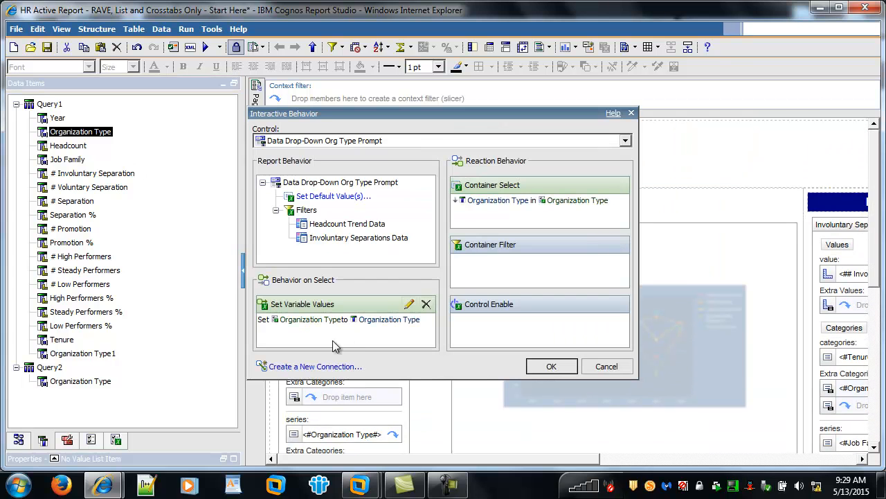
pyautogui.click(318, 367)
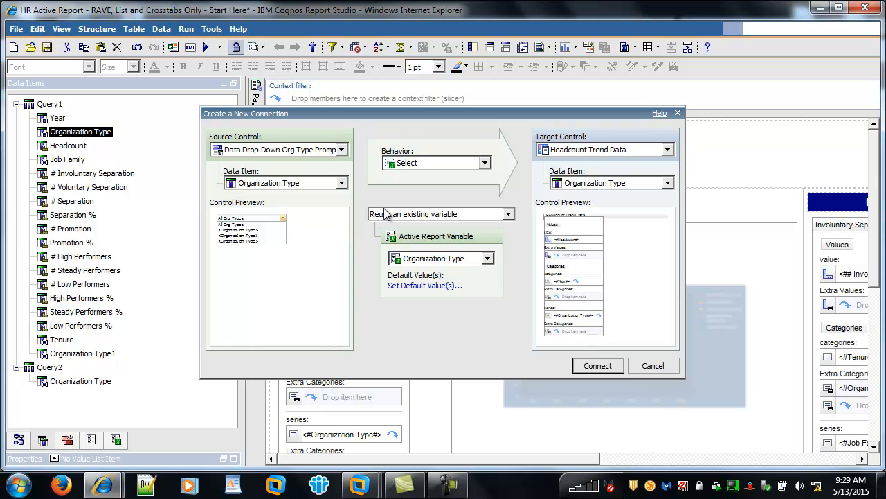
pyautogui.click(413, 167)
pyautogui.click(411, 178)
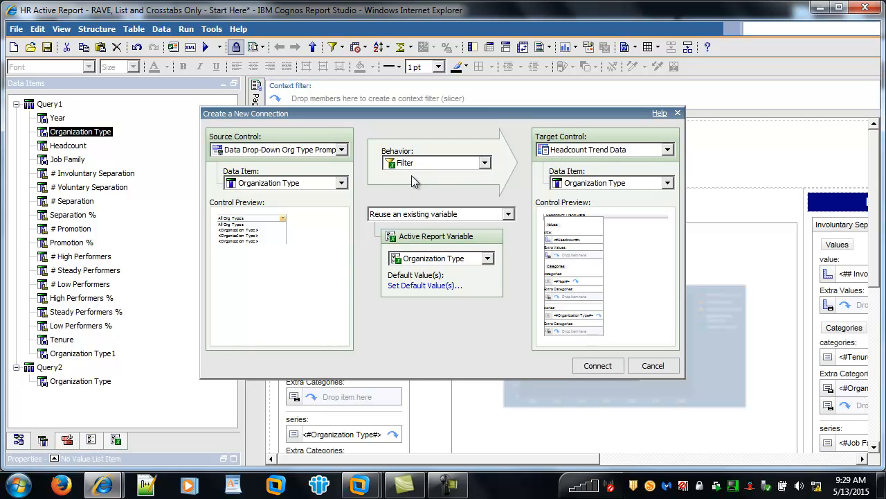
pyautogui.click(552, 154)
pyautogui.click(564, 202)
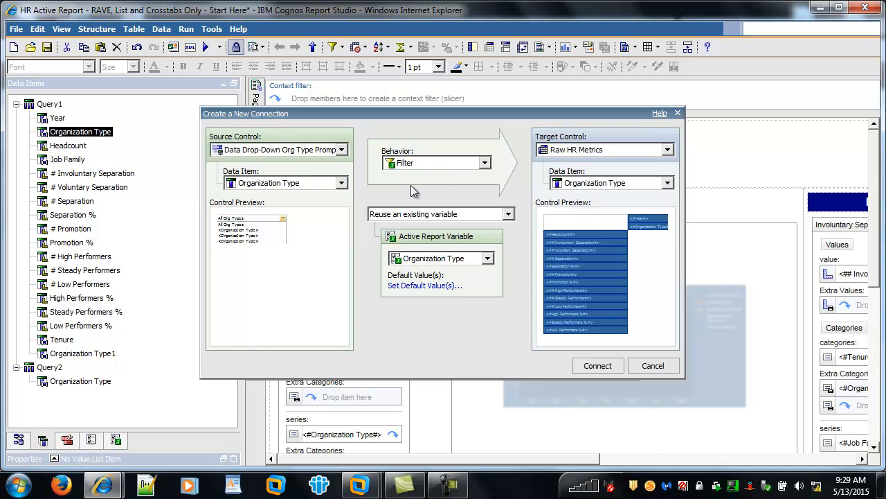
pyautogui.click(599, 365)
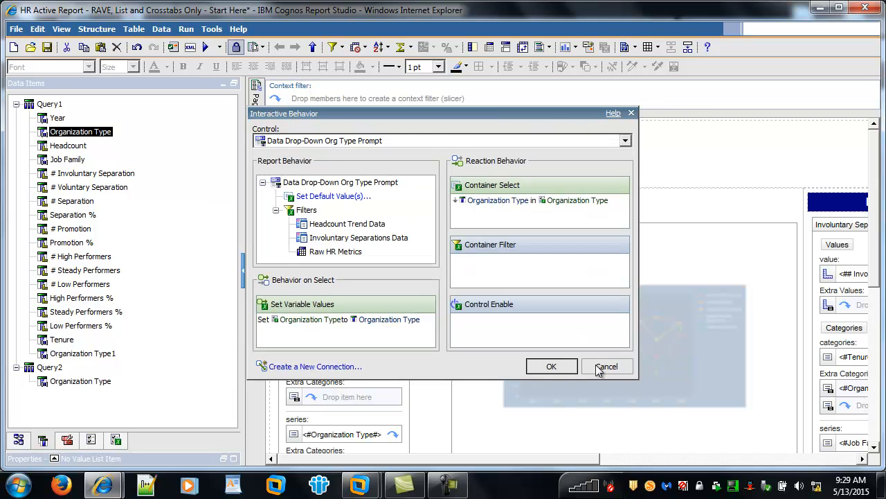
pyautogui.click(552, 366)
# Run the report and test the Org Type prompt with Business Group, Department, Division and All Org Types, and close the output.
pyautogui.click(205, 47)
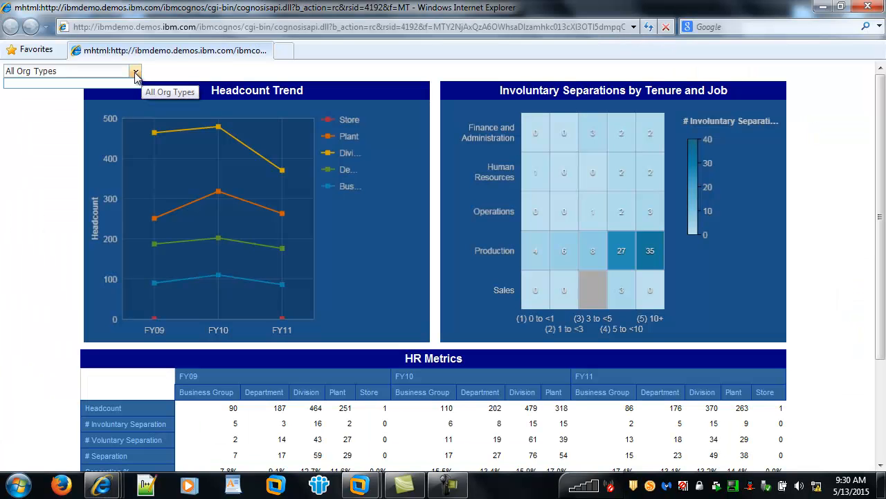
pyautogui.click(135, 71)
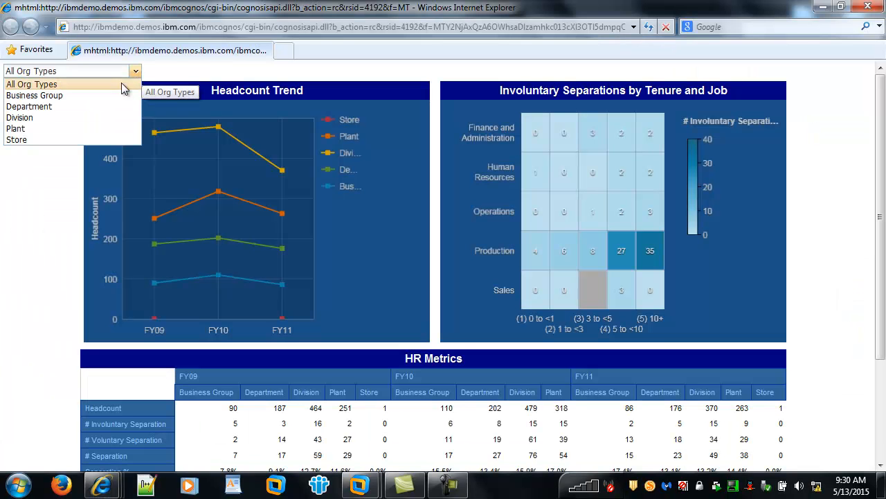
pyautogui.click(117, 95)
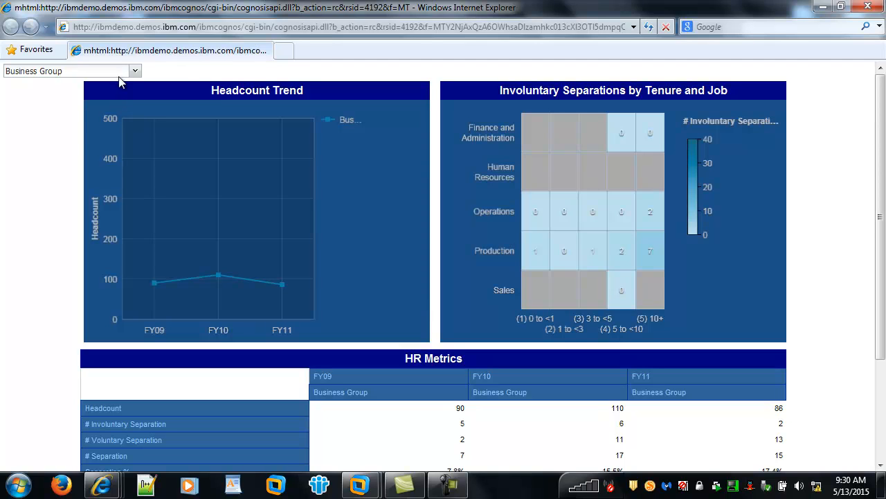
pyautogui.click(135, 70)
pyautogui.click(114, 107)
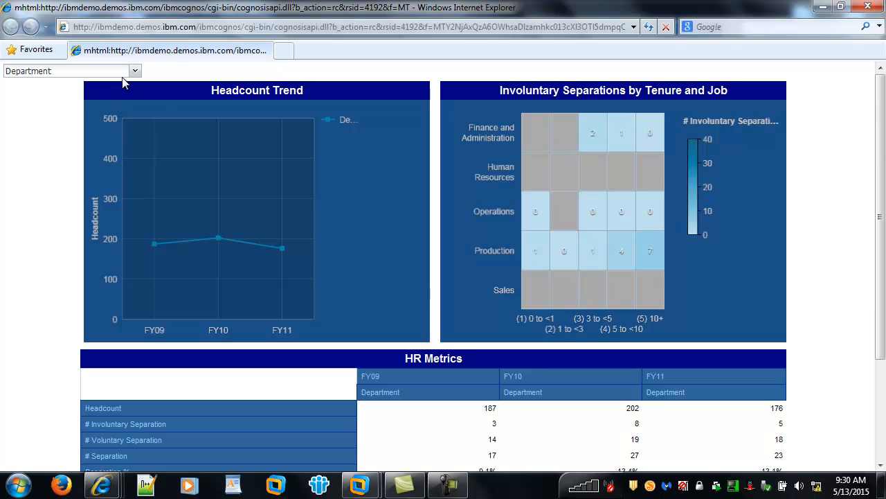
pyautogui.click(128, 71)
pyautogui.click(104, 118)
pyautogui.click(132, 72)
pyautogui.click(124, 84)
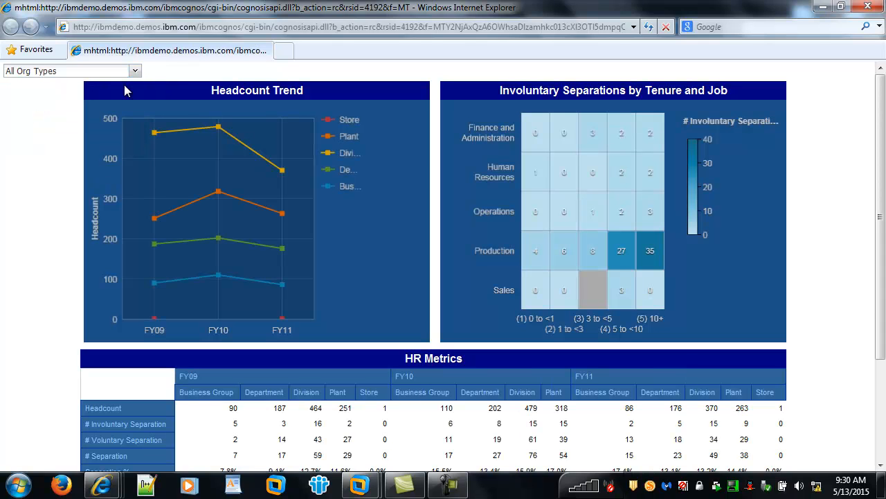
pyautogui.click(867, 7)
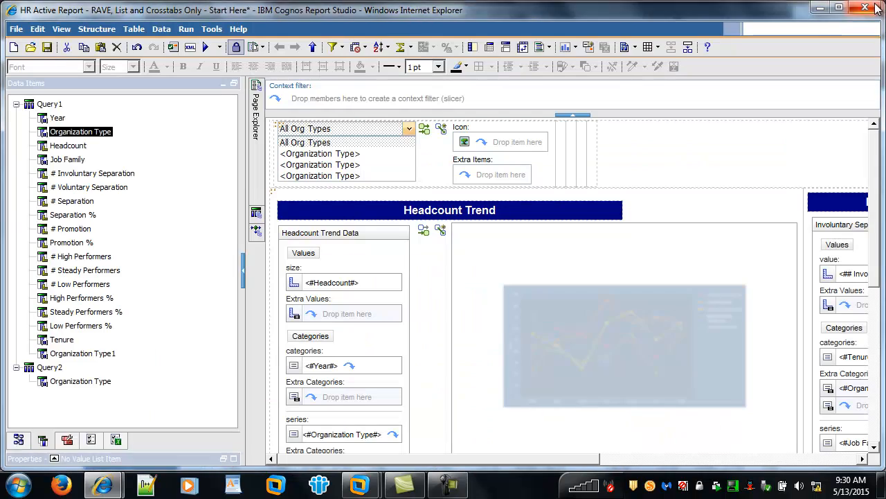
# Set the height of the table cell holding the Headcount Trend chart to 350 px.
pyautogui.click(205, 346)
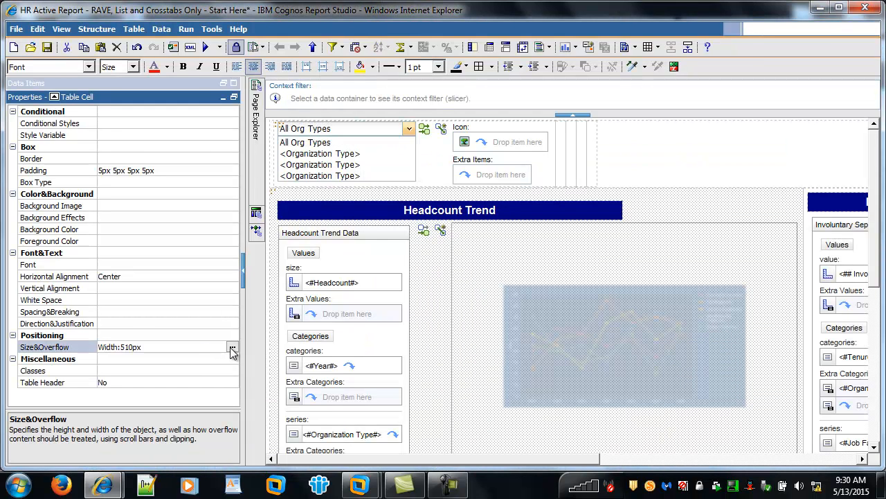
pyautogui.click(484, 319)
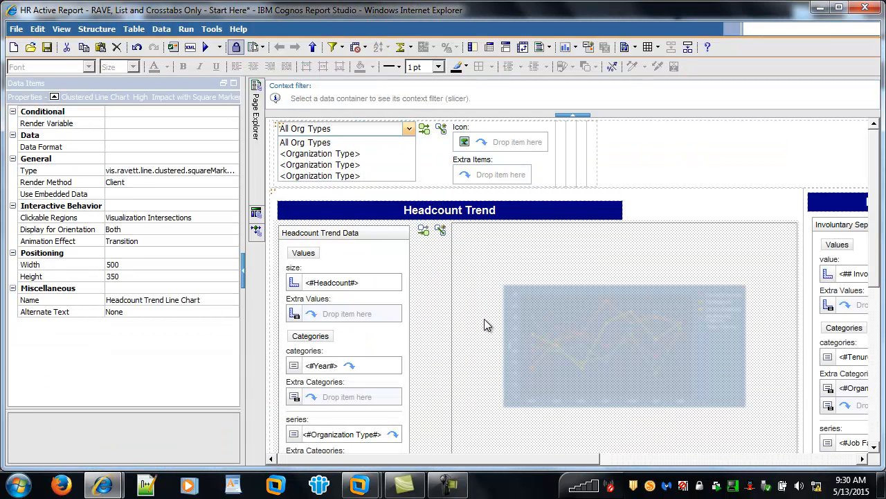
pyautogui.click(274, 303)
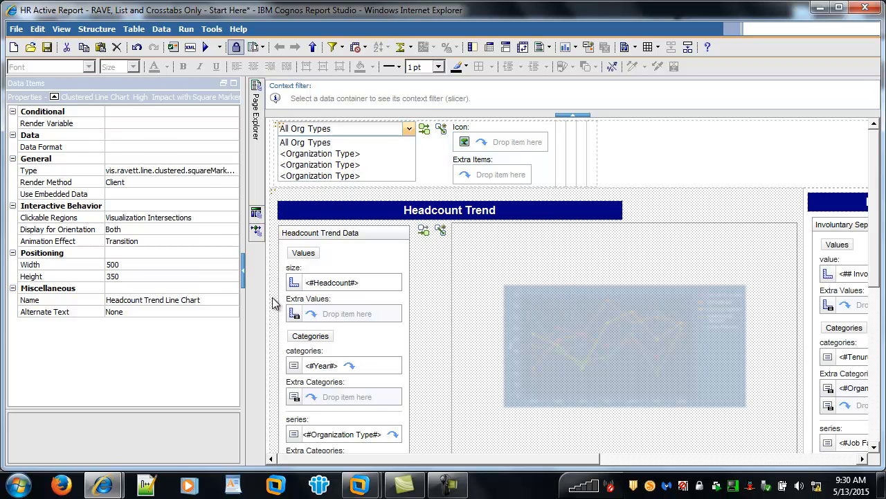
pyautogui.click(220, 350)
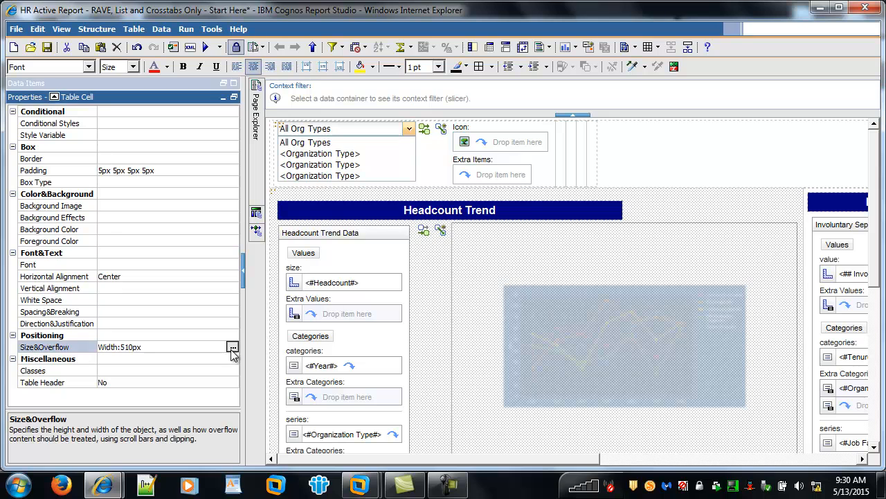
pyautogui.click(232, 346)
pyautogui.click(432, 210)
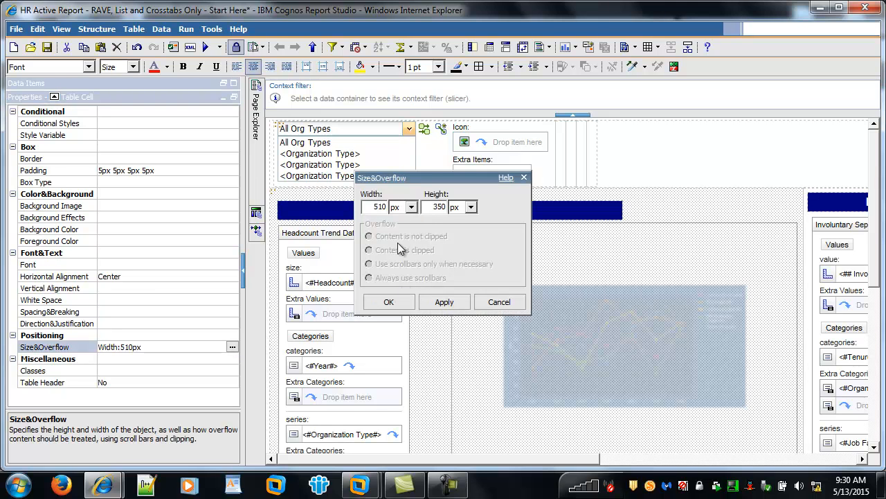
pyautogui.click(388, 302)
pyautogui.scroll(-5, 481, 353)
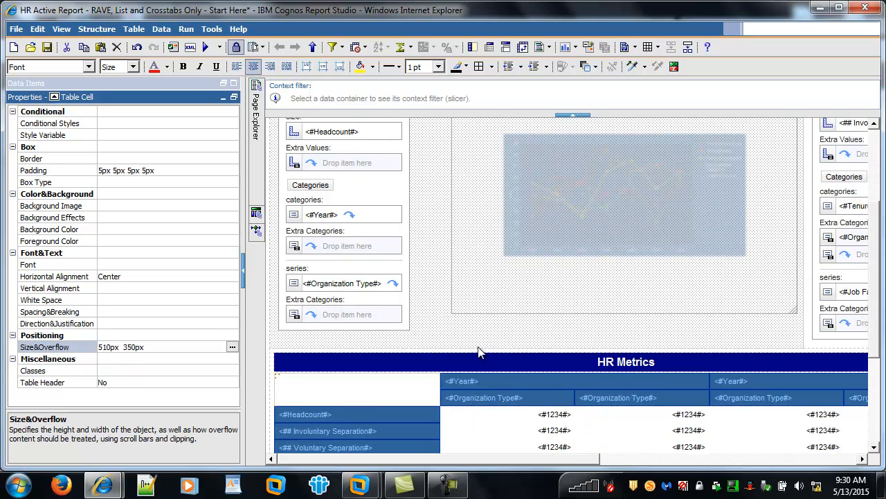
pyautogui.scroll(5, 479, 352)
pyautogui.moveTo(482, 462); pyautogui.dragTo(406, 454)
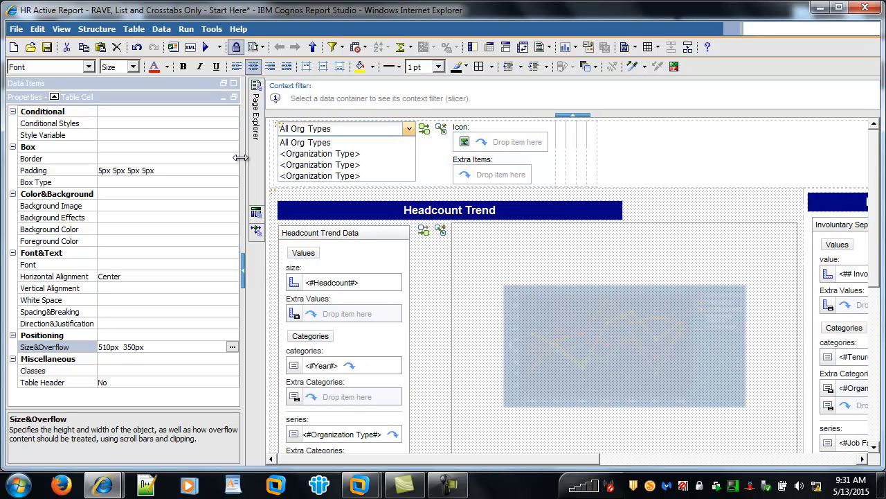
# Insert a Data Check Box Group in the header table cell beside the Org Type drop-down prompt.
pyautogui.click(234, 84)
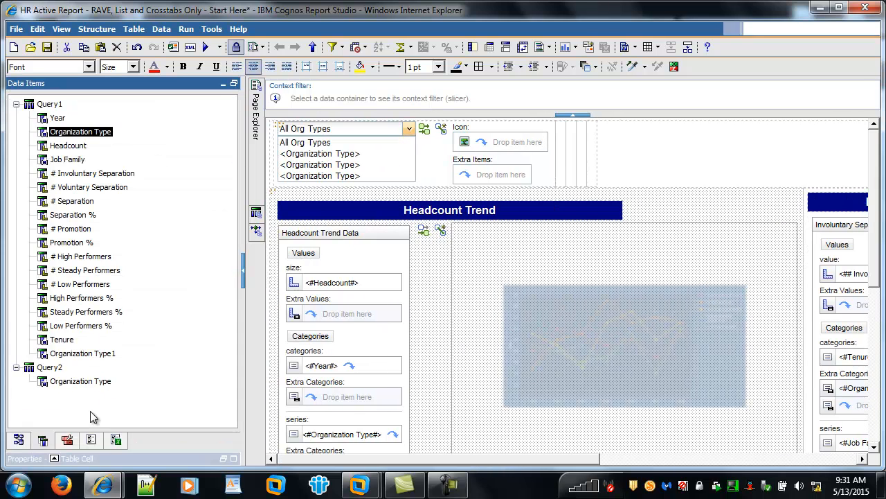
pyautogui.click(67, 440)
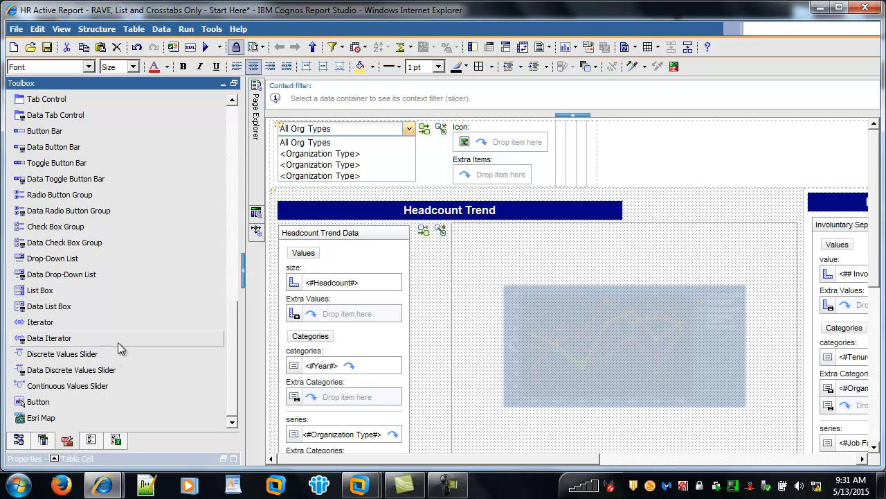
pyautogui.moveTo(75, 248); pyautogui.dragTo(563, 179)
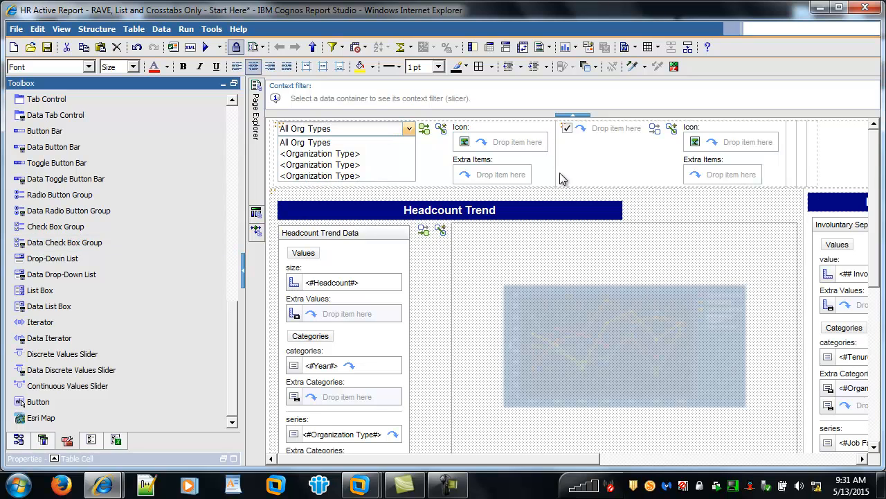
# Add the Year level of the Fiscal Period Calendar hierarchy to the new check box group.
pyautogui.click(19, 440)
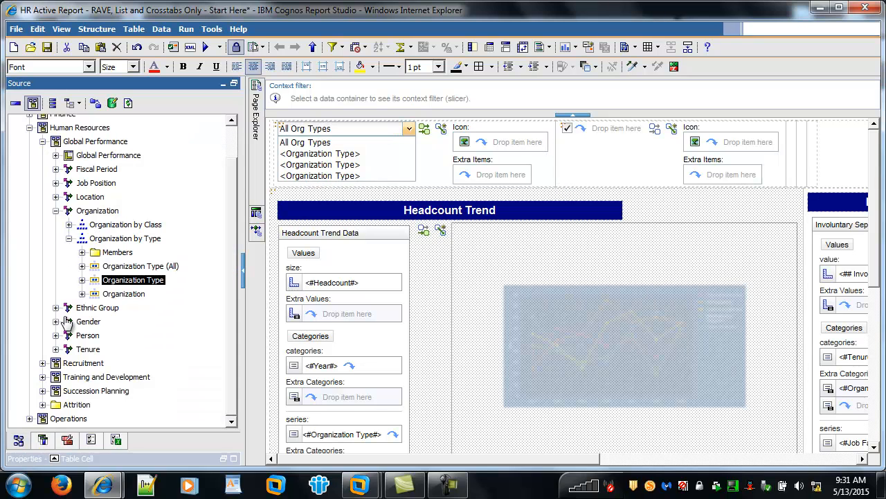
pyautogui.click(55, 211)
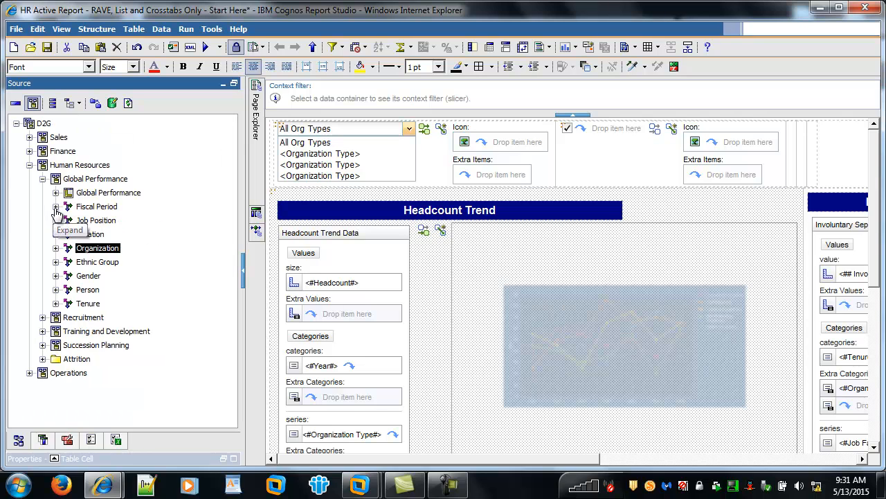
pyautogui.click(55, 208)
pyautogui.click(69, 221)
pyautogui.moveTo(110, 262); pyautogui.dragTo(606, 133)
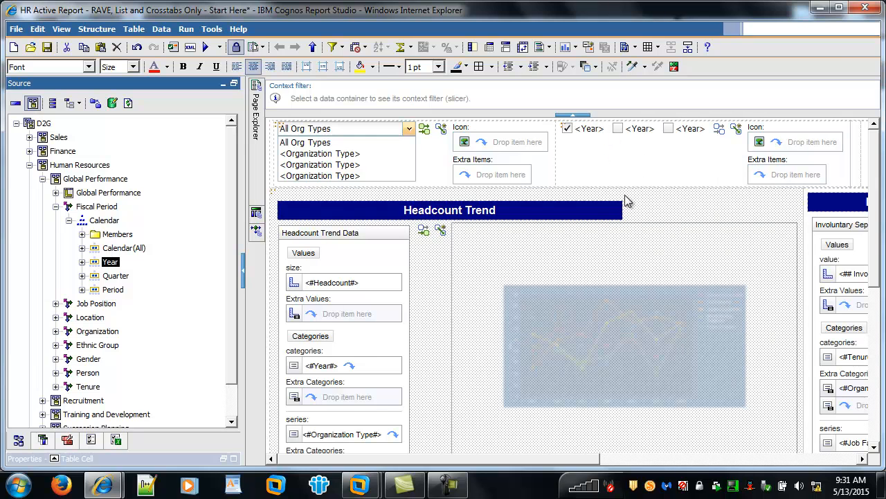
# Connect the Year check box group to Headcount Trend Data with Filter behavior on Year, creating a new public String variable named Year.
pyautogui.click(724, 131)
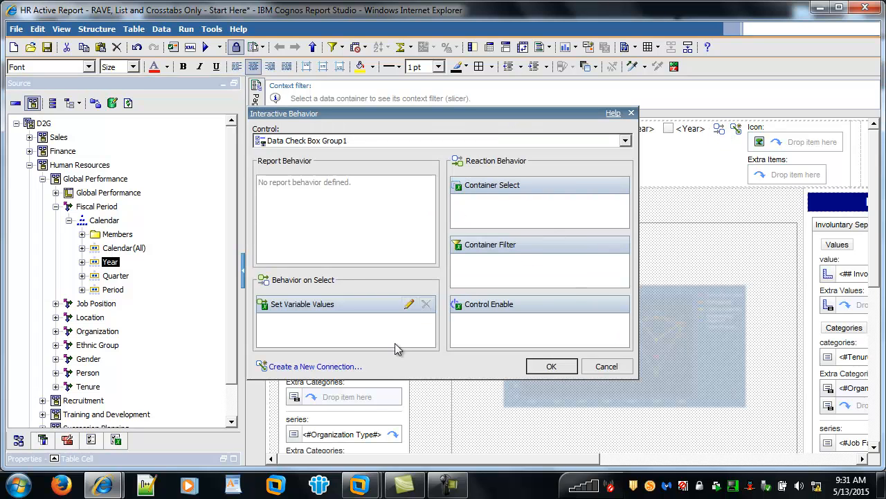
pyautogui.click(338, 369)
pyautogui.click(440, 161)
pyautogui.click(431, 176)
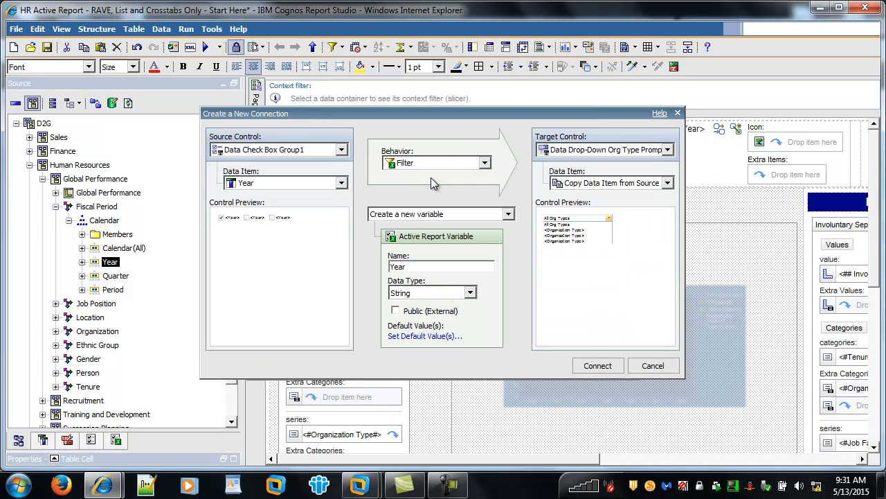
pyautogui.click(585, 149)
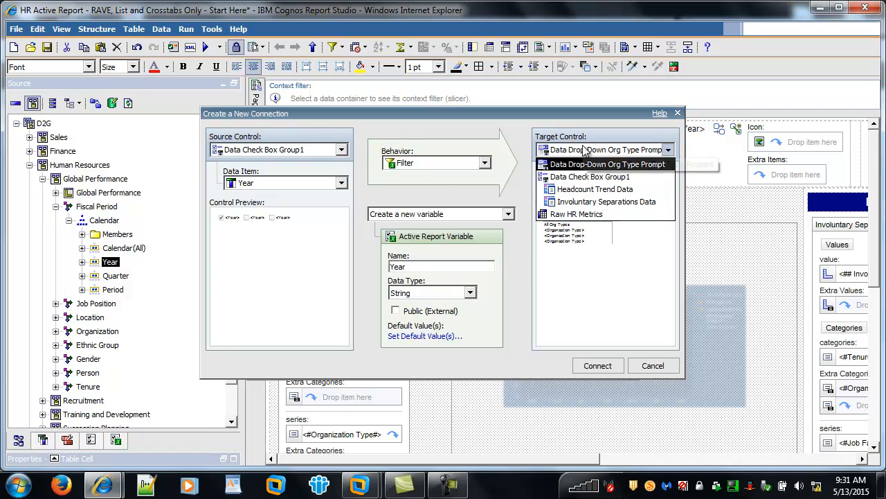
pyautogui.click(594, 190)
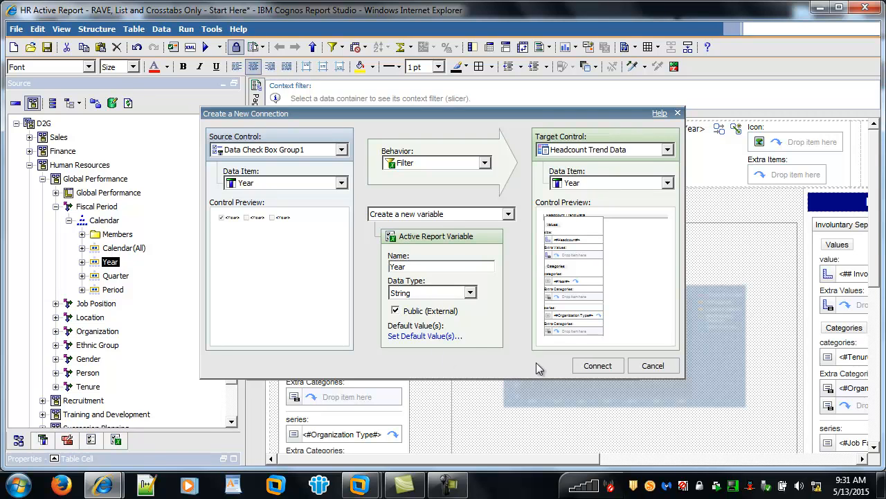
pyautogui.click(597, 365)
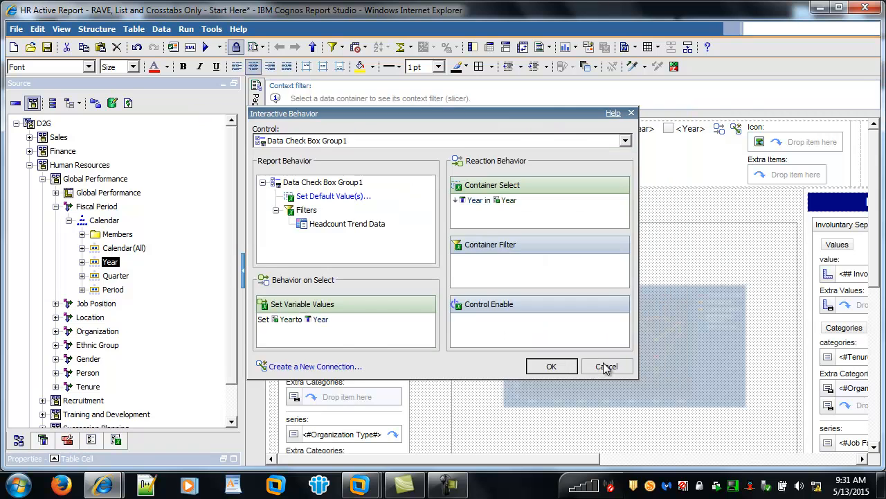
pyautogui.click(552, 366)
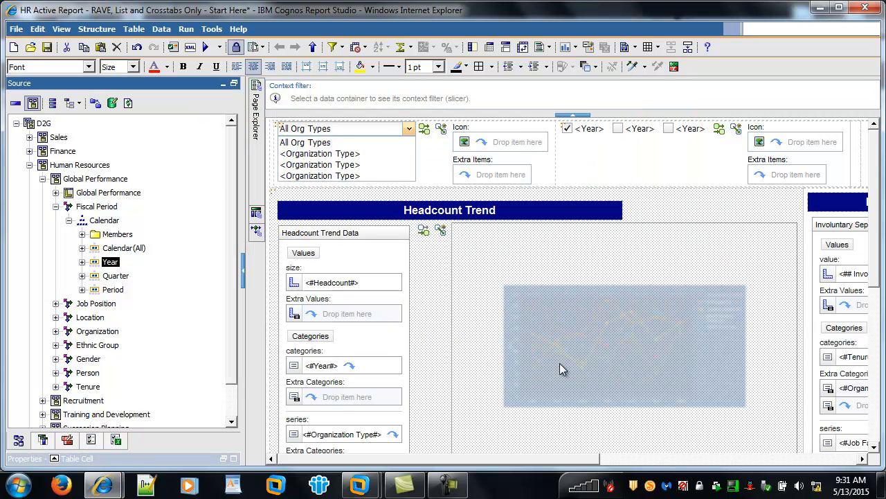
# Connect the Year check box group to Involuntary Separations Data with Filter behavior, reusing the Year variable and copying the data item from the source.
pyautogui.click(720, 131)
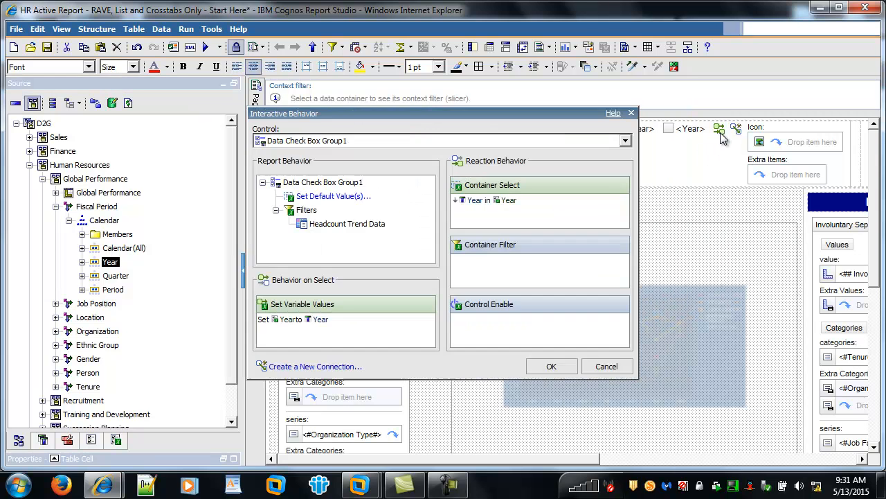
pyautogui.click(343, 367)
pyautogui.click(450, 162)
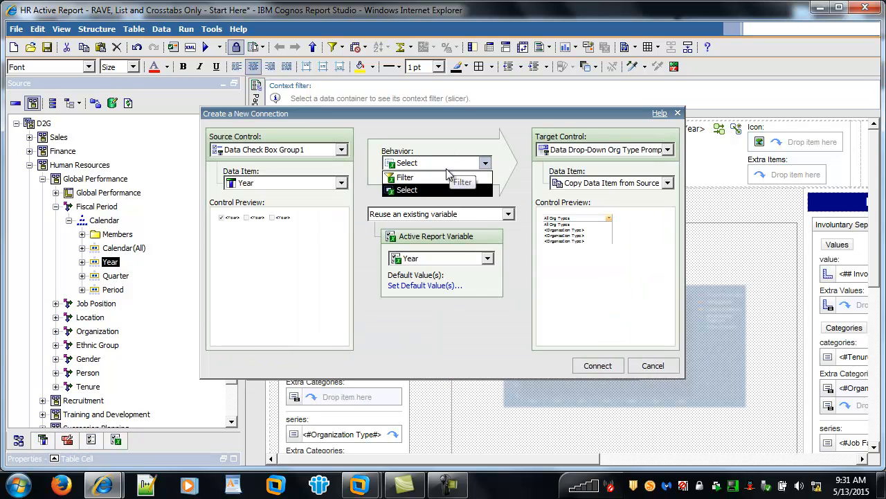
pyautogui.click(445, 175)
pyautogui.click(568, 151)
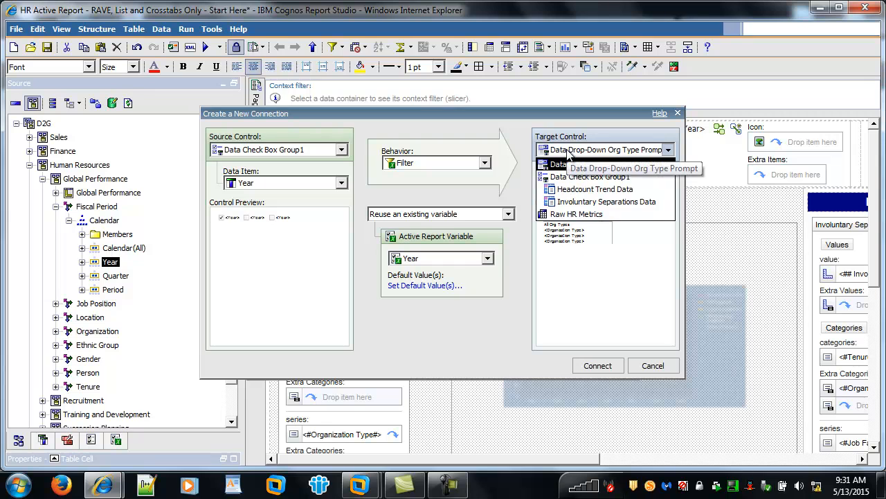
pyautogui.click(583, 202)
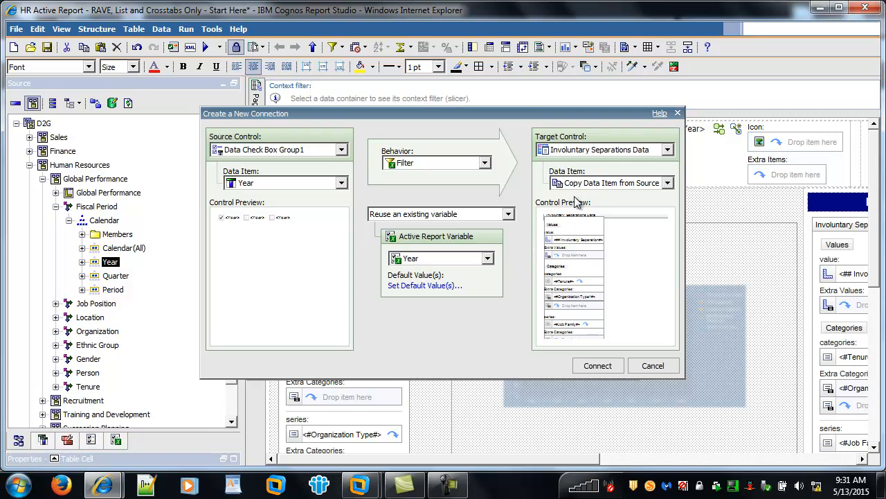
pyautogui.click(598, 367)
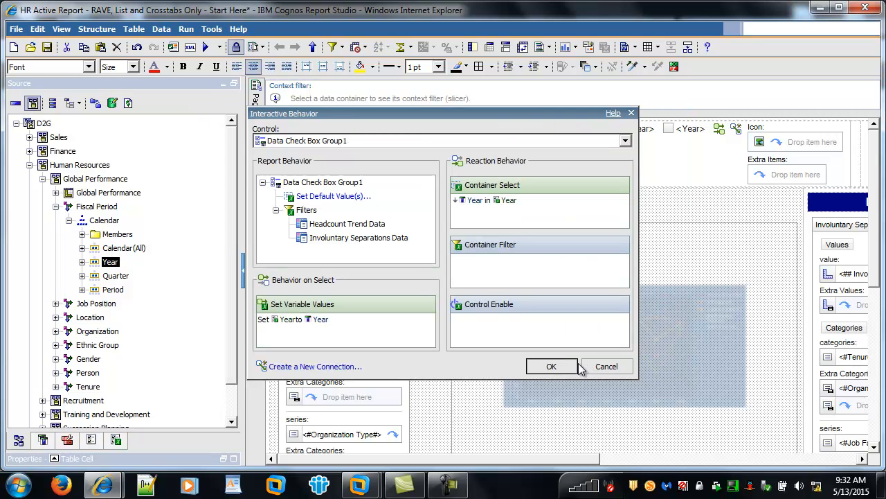
pyautogui.click(551, 366)
# Connect the Year check box group to the Raw HR Metrics crosstab with Filter behavior on Year, reusing the existing Year variable.
pyautogui.moveTo(532, 456); pyautogui.dragTo(652, 457)
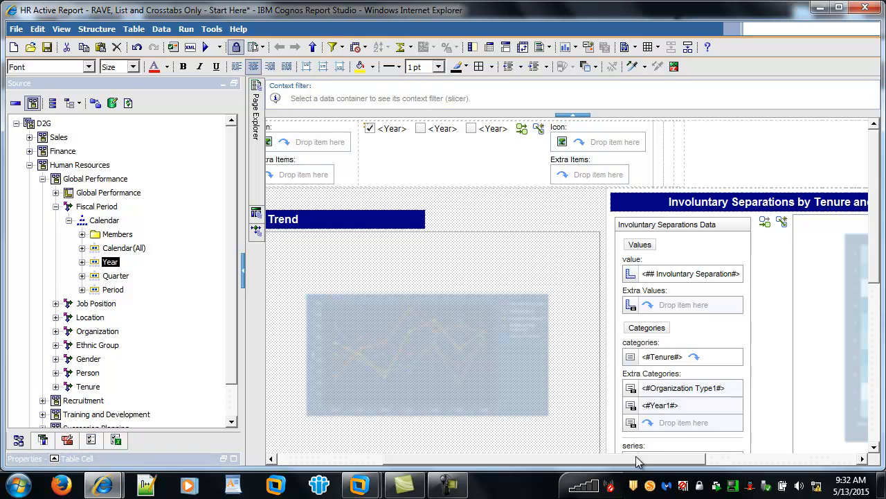
pyautogui.moveTo(636, 457); pyautogui.dragTo(471, 439)
pyautogui.scroll(-5, 537, 368)
pyautogui.scroll(-5, 537, 368)
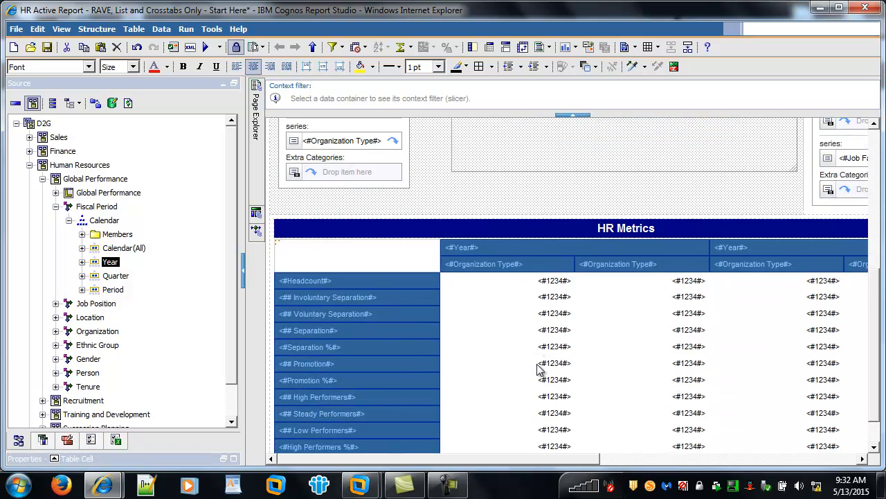
pyautogui.scroll(10, 539, 368)
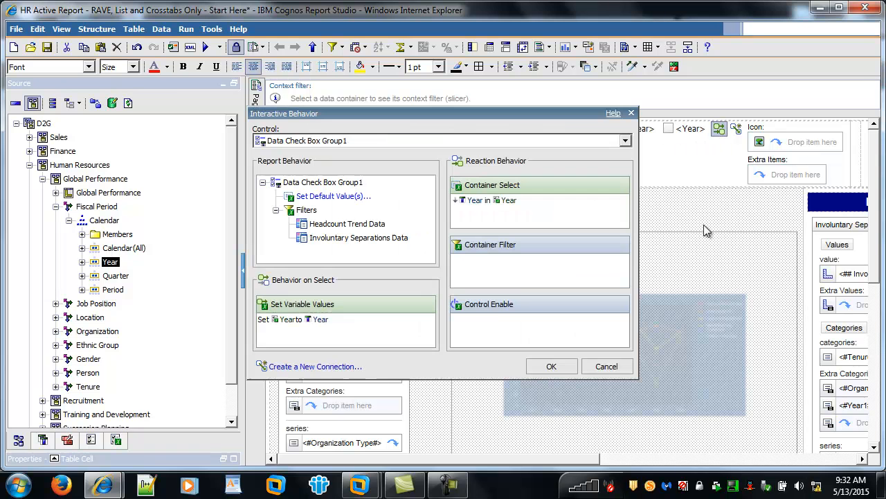
pyautogui.click(326, 367)
pyautogui.click(485, 164)
pyautogui.click(468, 178)
pyautogui.click(563, 152)
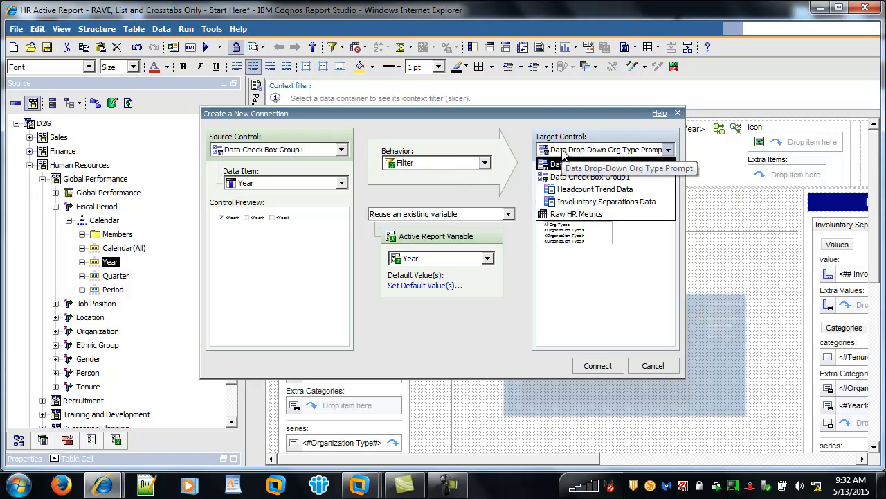
pyautogui.click(565, 213)
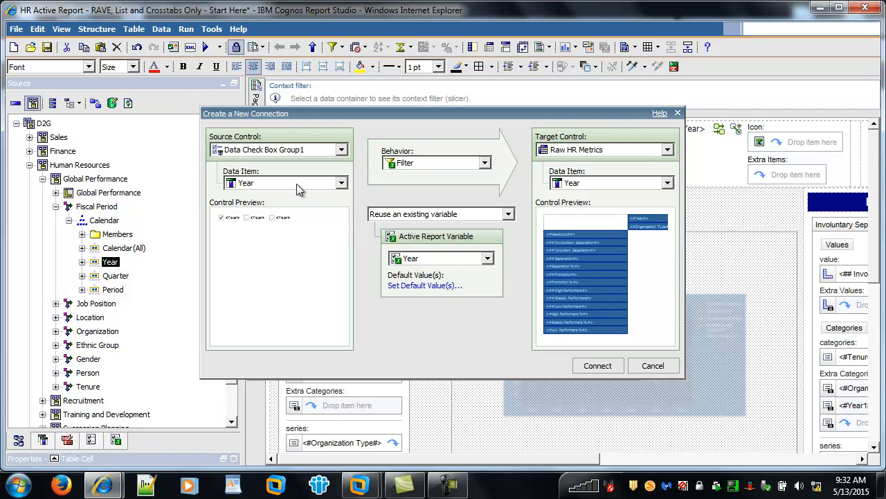
pyautogui.click(597, 365)
pyautogui.click(552, 367)
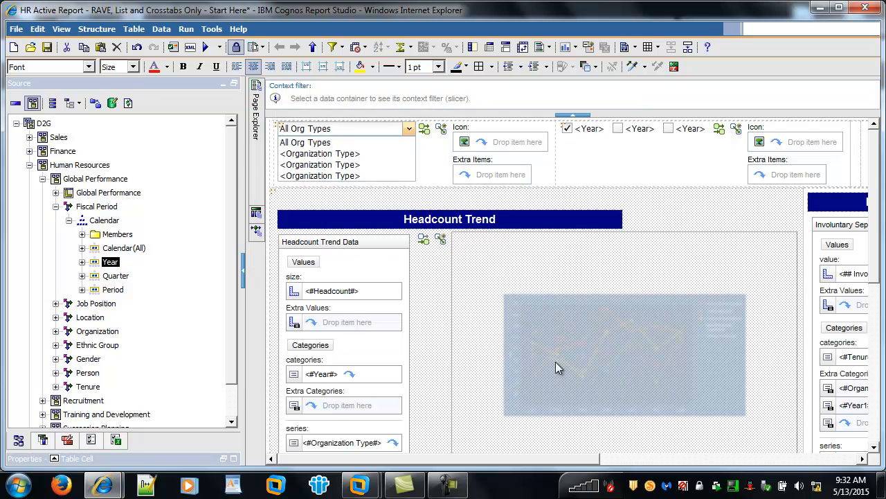
# Examine the Year active report variable to check which control sets it and which containers it filters.
pyautogui.click(115, 441)
pyautogui.click(15, 132)
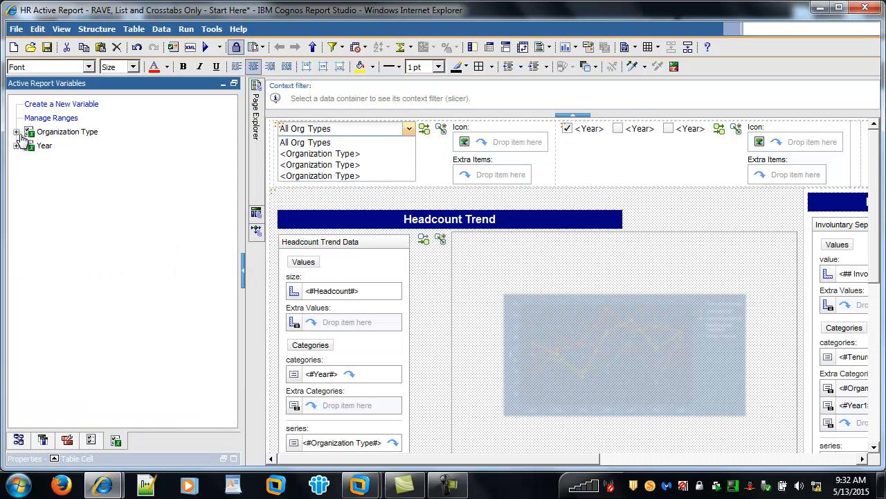
pyautogui.click(16, 145)
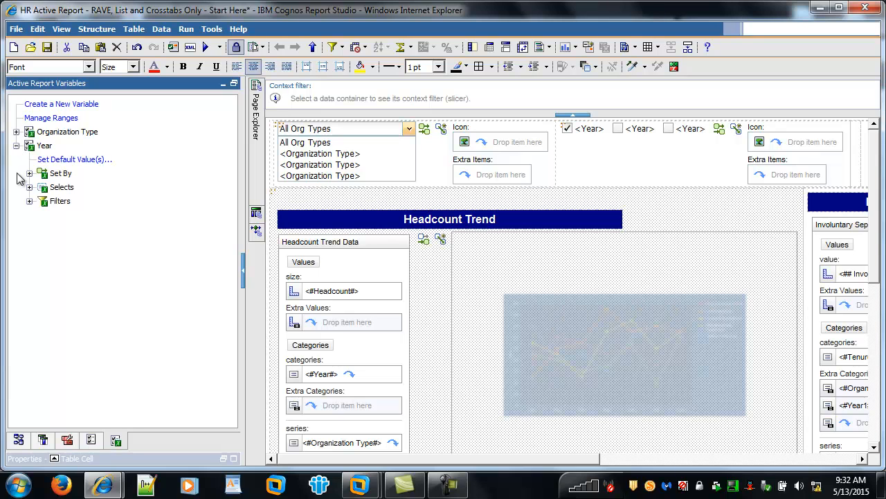
pyautogui.click(29, 173)
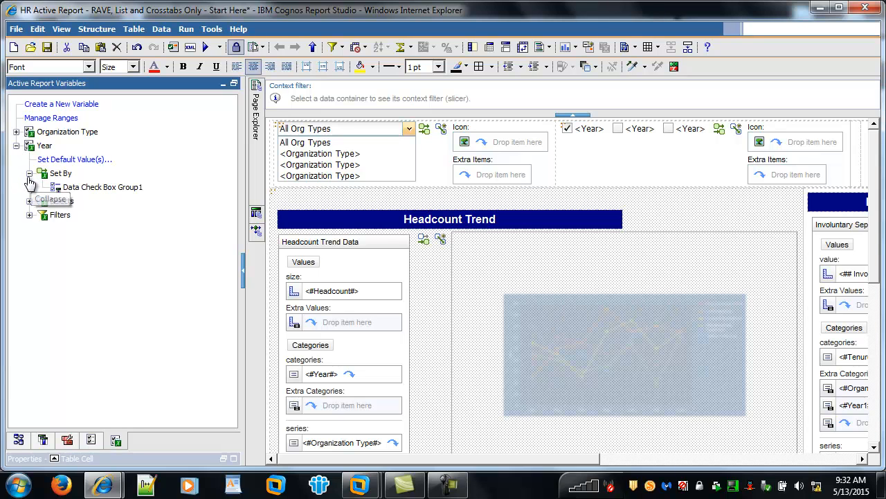
pyautogui.click(30, 173)
pyautogui.click(29, 200)
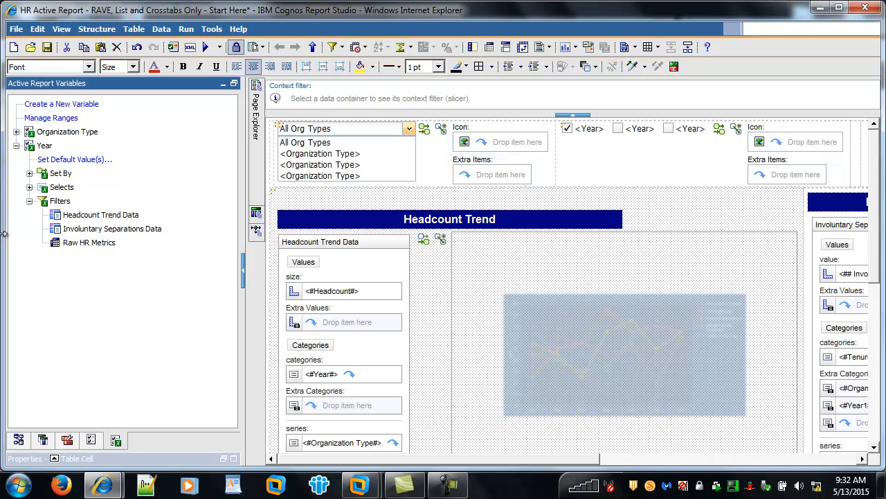
pyautogui.click(16, 145)
# Review the active report controls, checking the Year check box group's filter targets and the controls that filter Raw HR Metrics.
pyautogui.click(92, 439)
pyautogui.click(29, 132)
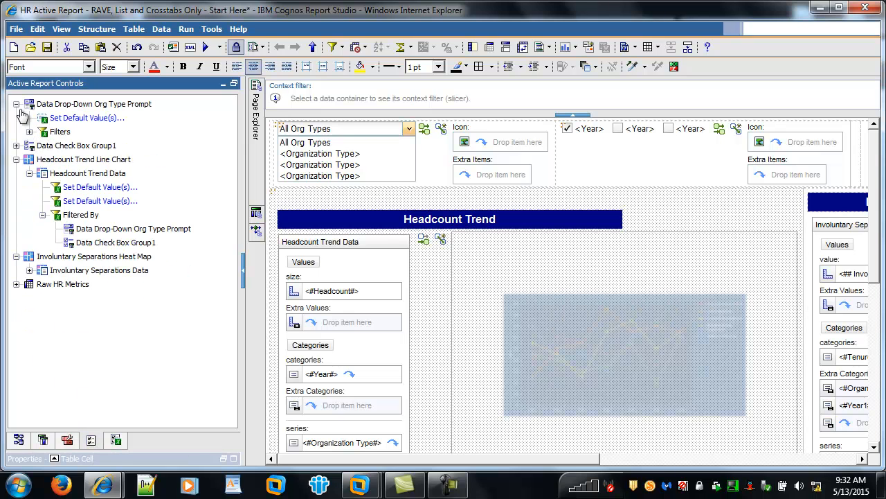
pyautogui.click(16, 104)
pyautogui.click(16, 131)
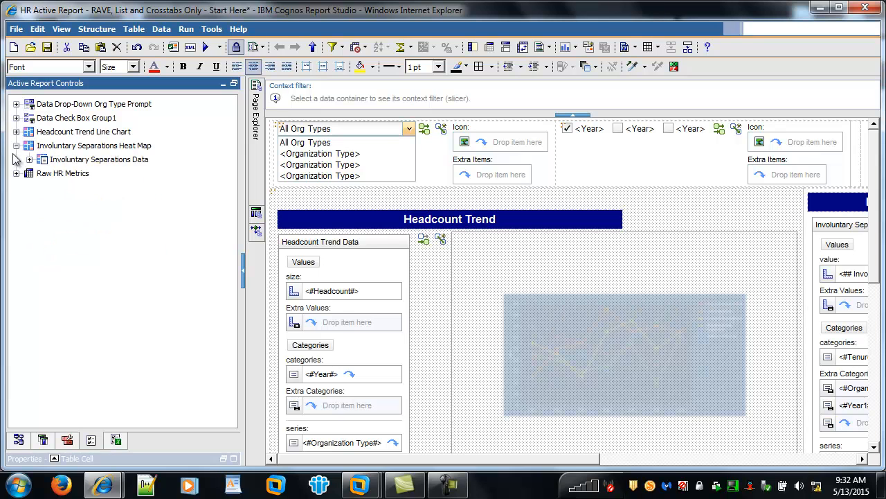
pyautogui.click(16, 146)
pyautogui.click(16, 118)
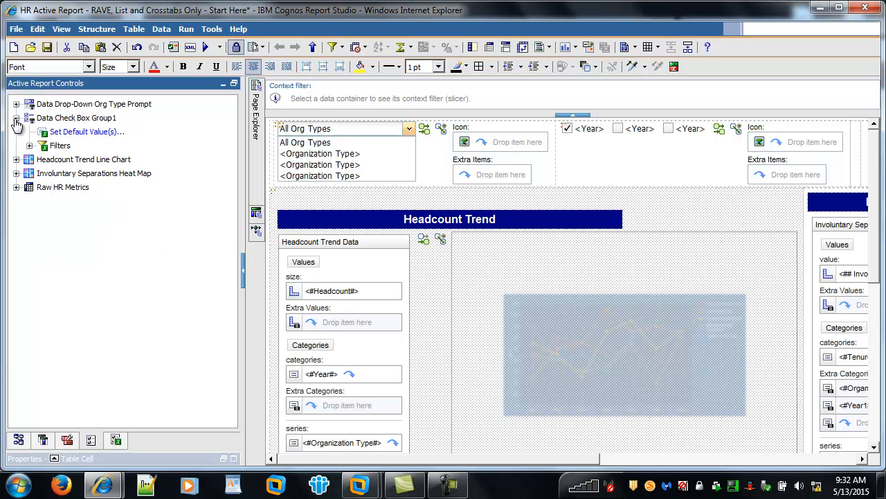
pyautogui.click(30, 146)
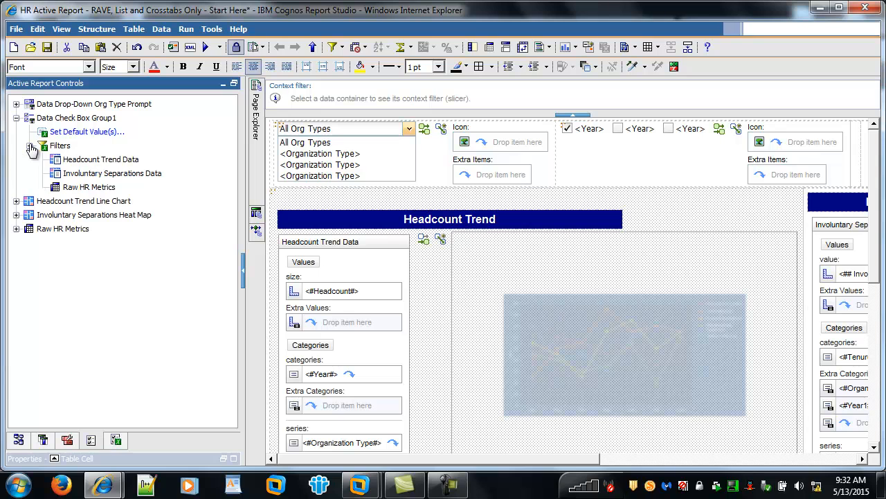
pyautogui.click(16, 118)
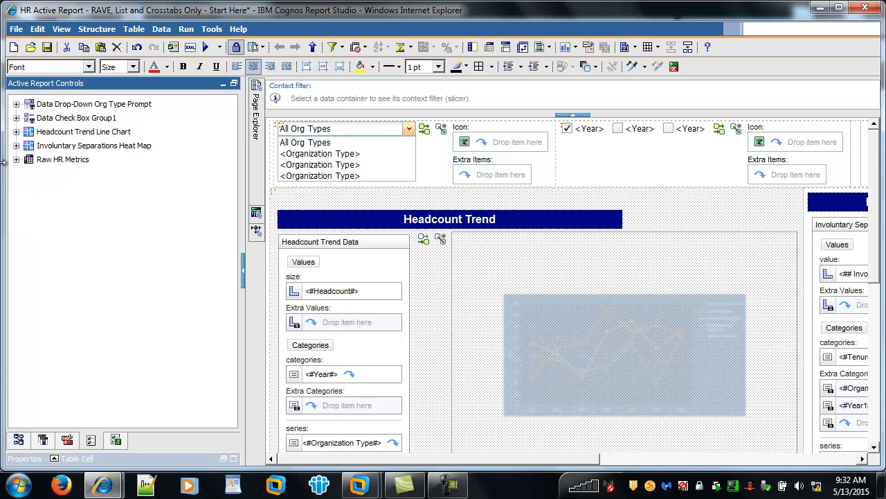
pyautogui.click(16, 160)
pyautogui.click(29, 201)
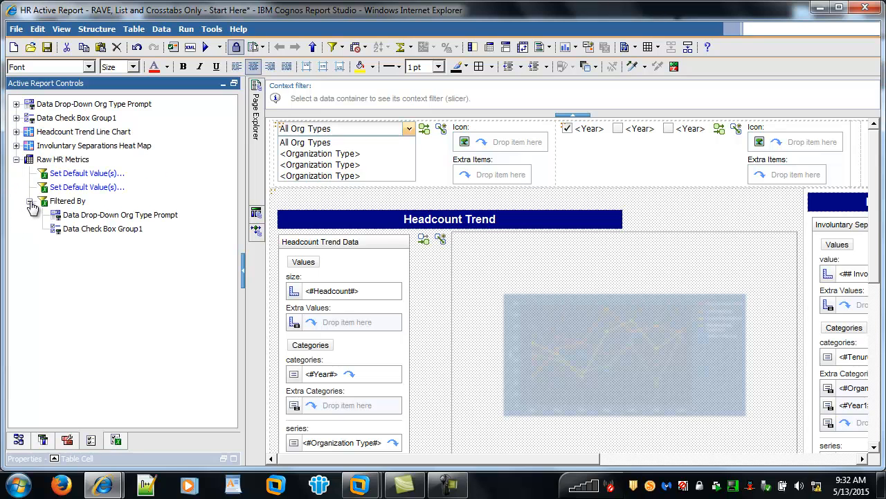
pyautogui.click(16, 160)
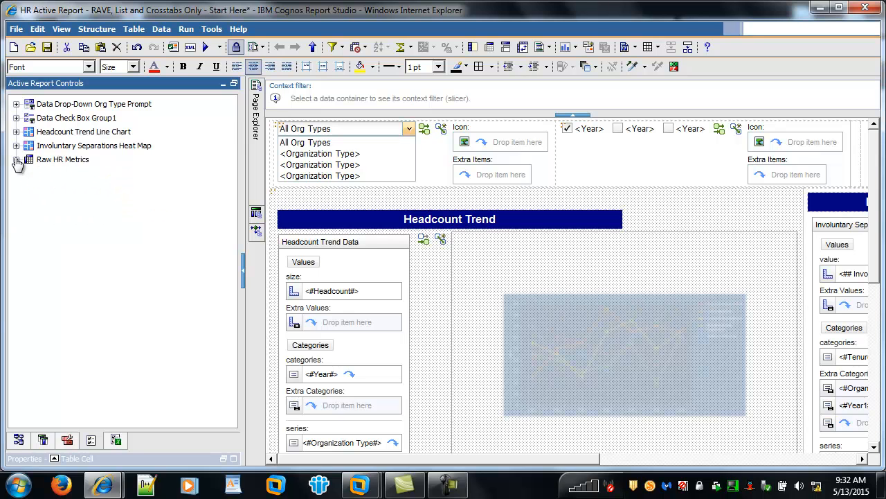
# Run the active report and filter it to fiscal years FY10 and FY11.
pyautogui.click(206, 47)
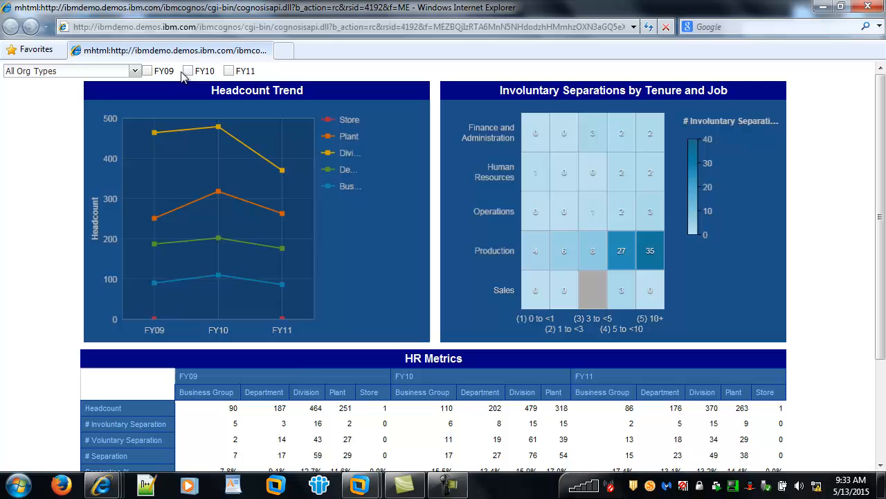
pyautogui.click(186, 71)
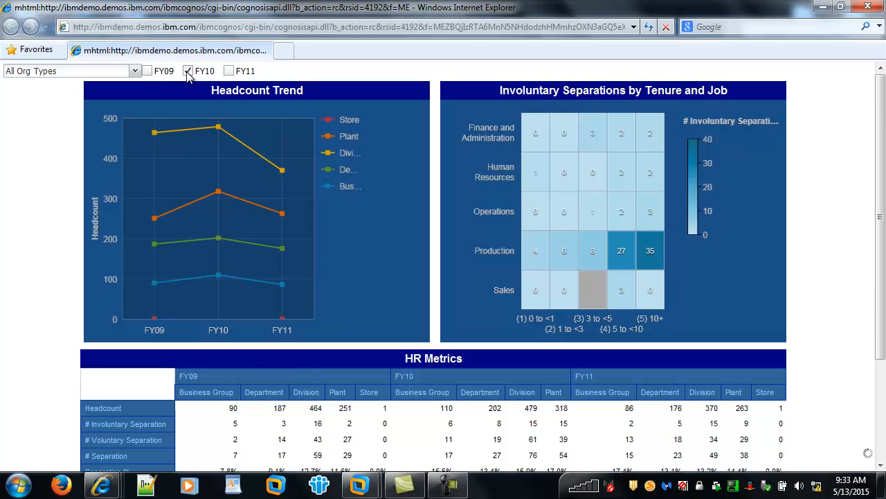
pyautogui.click(229, 71)
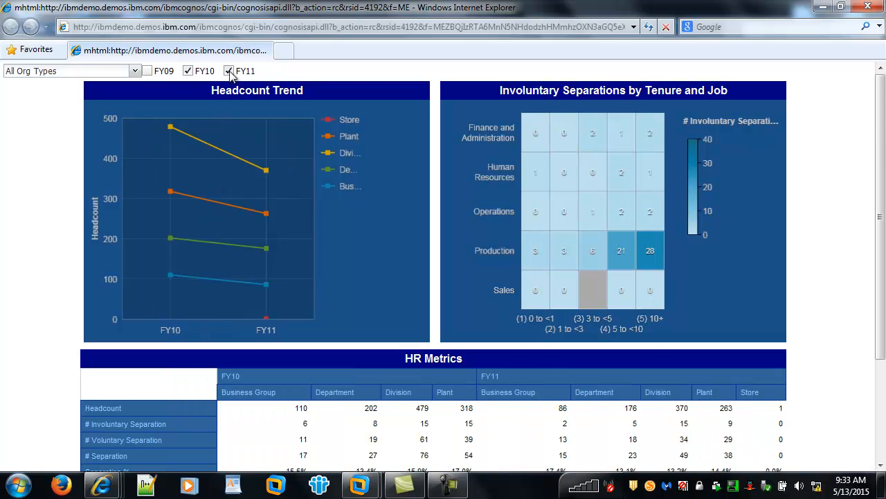
# Test the organization type filter with Business Group, restore All Org Types, and close the report output.
pyautogui.click(119, 72)
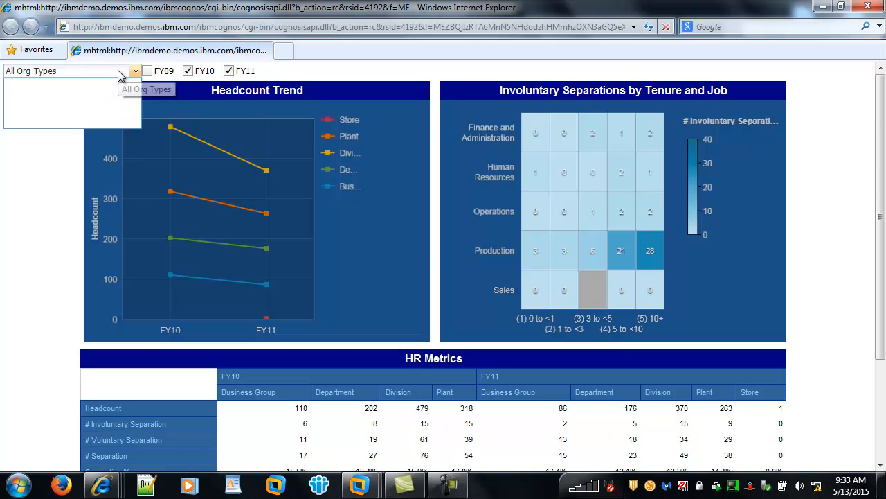
pyautogui.click(101, 95)
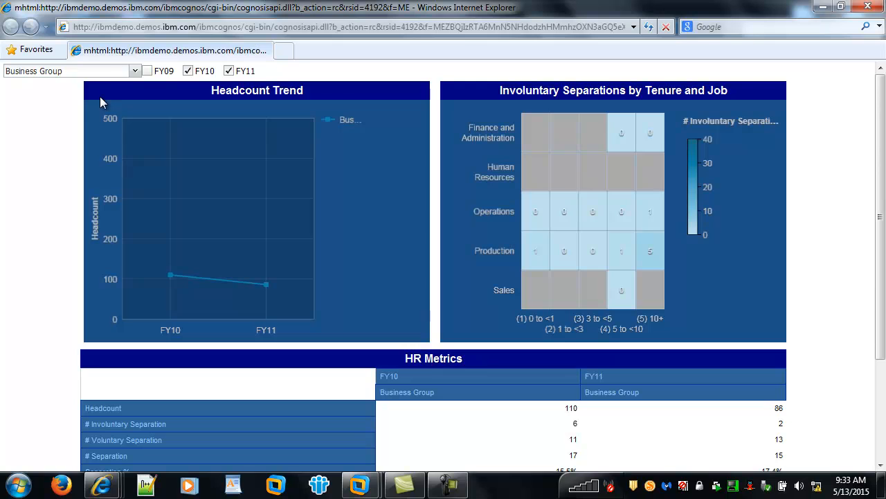
pyautogui.click(107, 72)
pyautogui.click(98, 81)
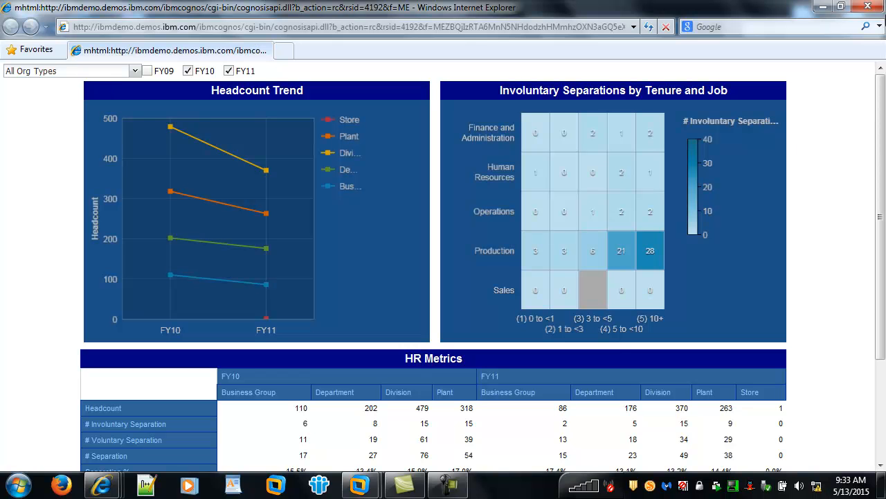
pyautogui.click(862, 9)
pyautogui.moveTo(510, 461); pyautogui.dragTo(734, 436)
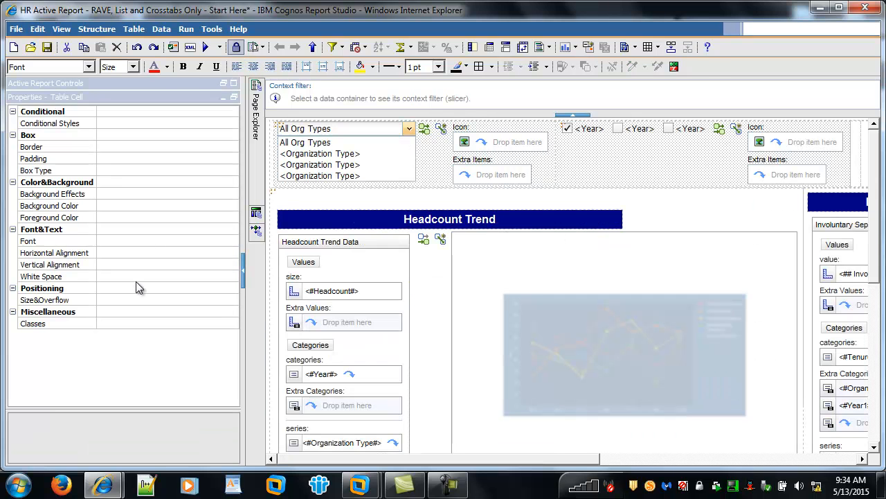
pyautogui.click(143, 299)
pyautogui.click(232, 299)
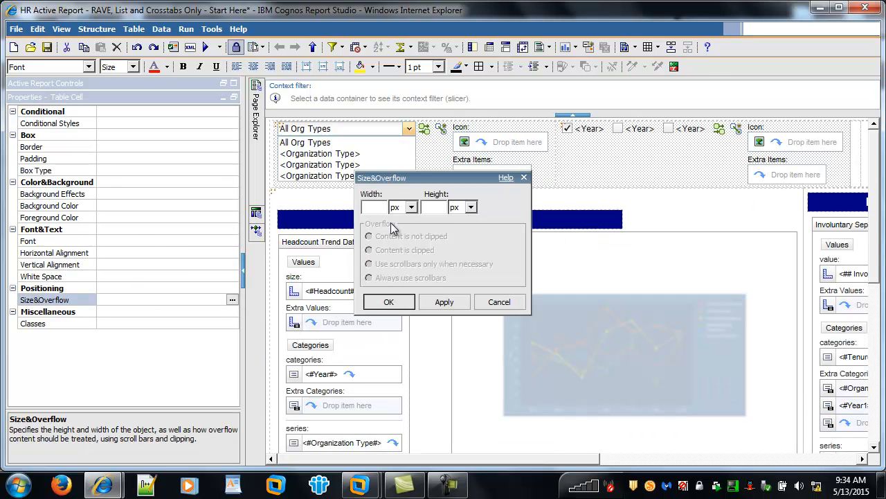
pyautogui.click(500, 302)
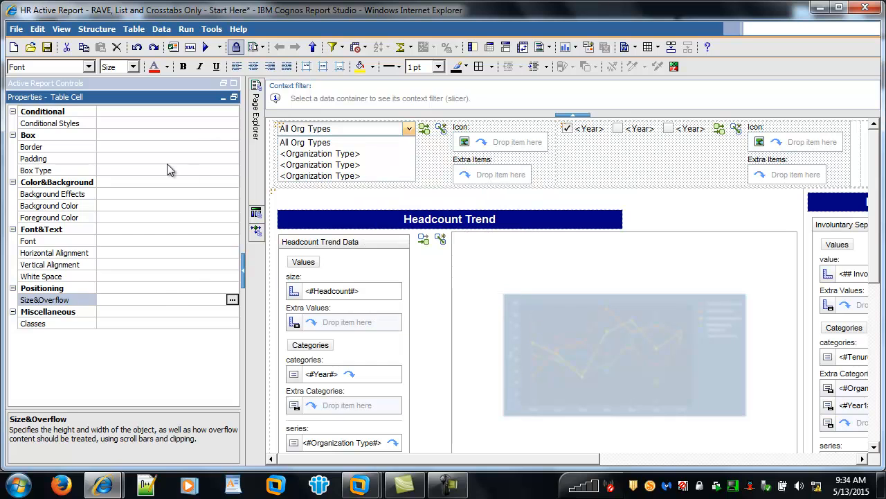
# Set the left padding to 5 px for the header table cells holding the Org Type drop-down and Year check boxes.
pyautogui.click(164, 146)
pyautogui.click(221, 158)
pyautogui.click(232, 158)
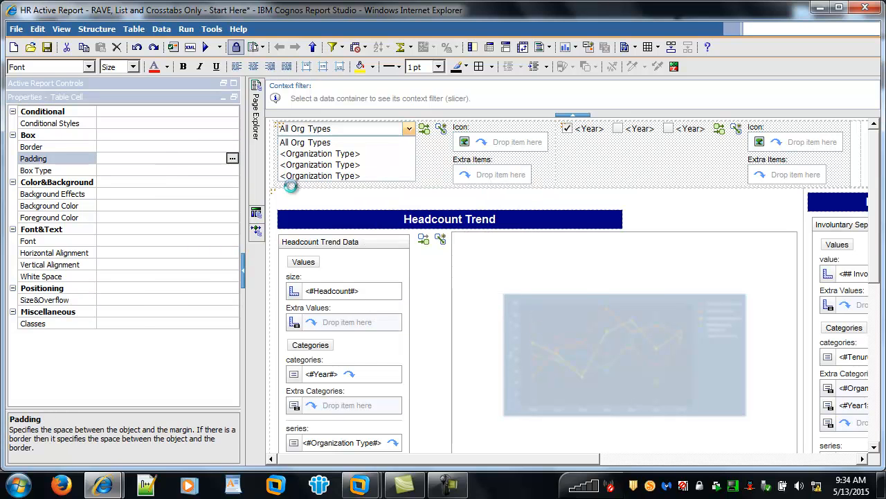
pyautogui.click(321, 240)
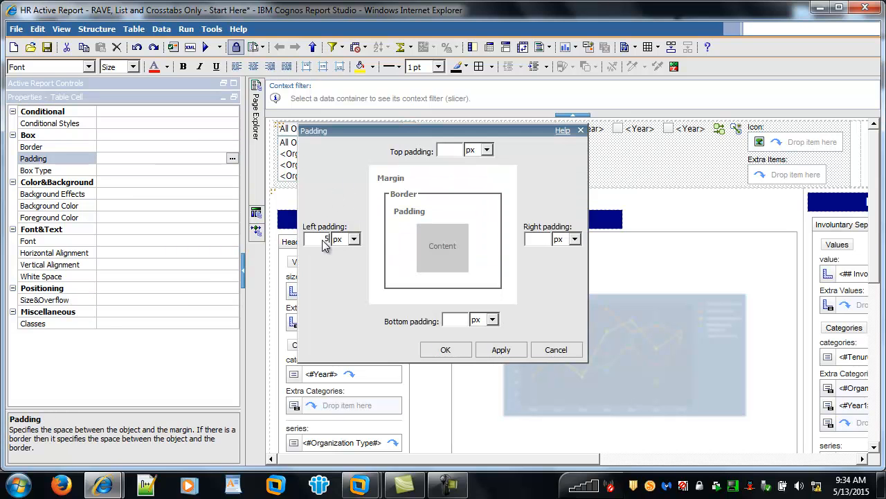
pyautogui.click(444, 350)
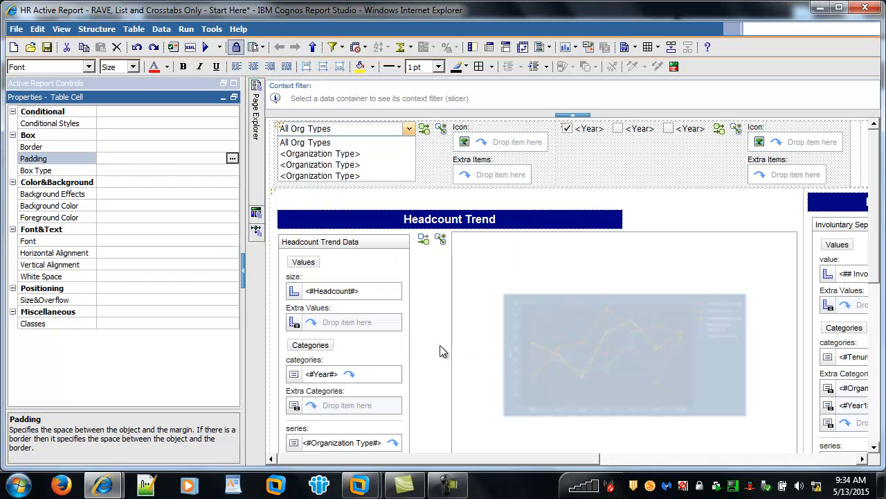